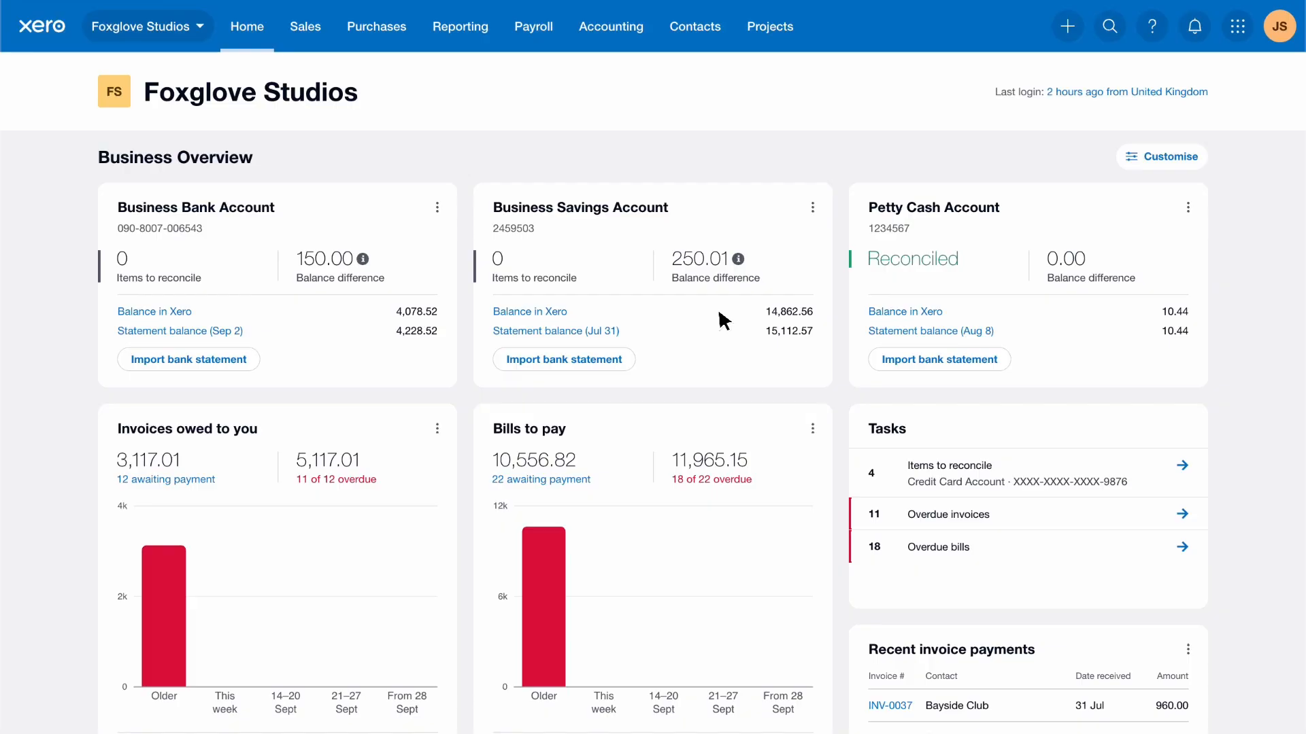
Step: From Accounting settings, open Conversion balances for 1 Apr 2024 – 31 Mar 2025
{"action": "left_click", "coordinate": [647, 31]}
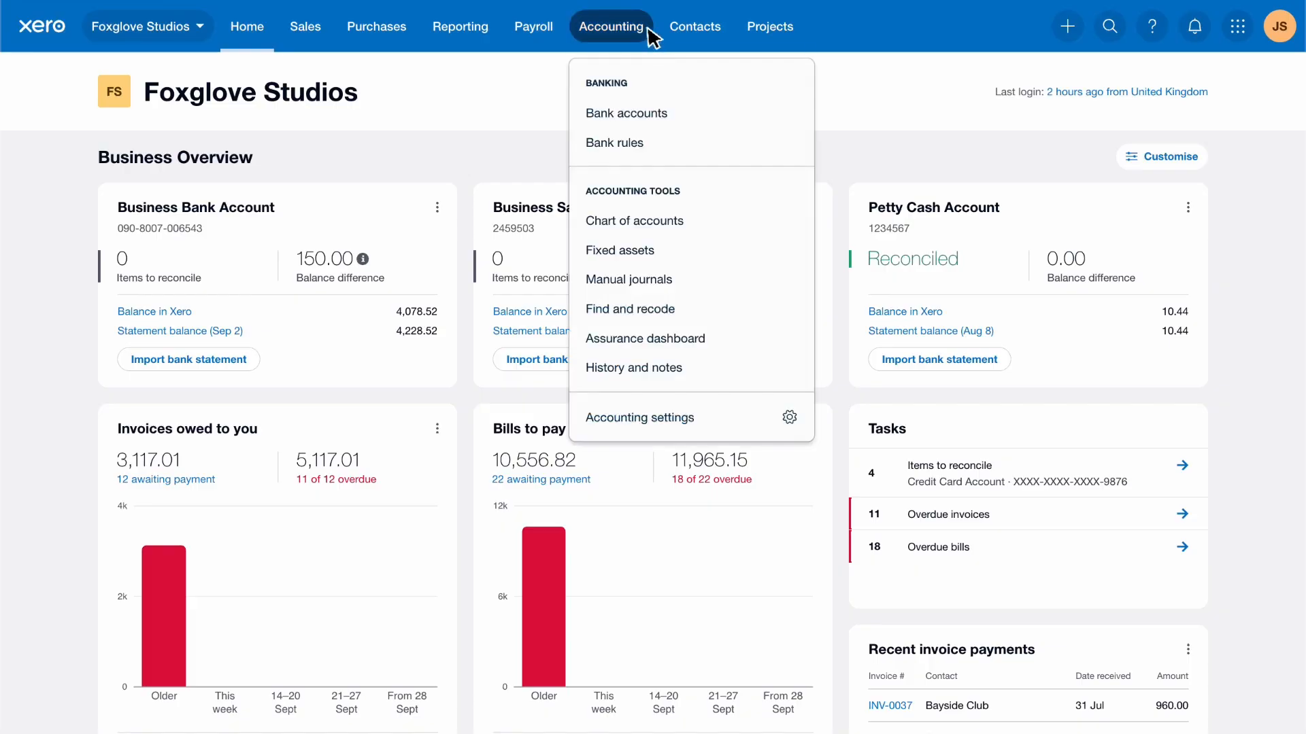
{"action": "left_click", "coordinate": [708, 424]}
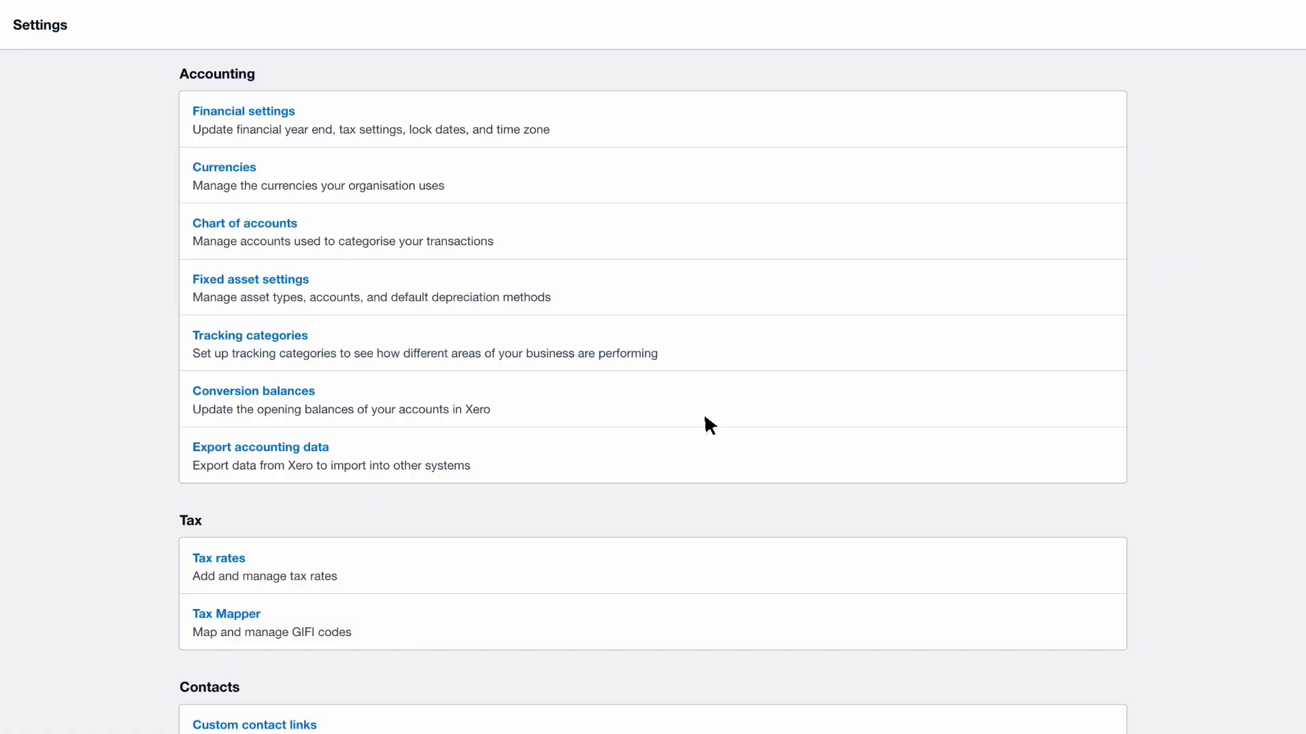
{"action": "left_click", "coordinate": [650, 397]}
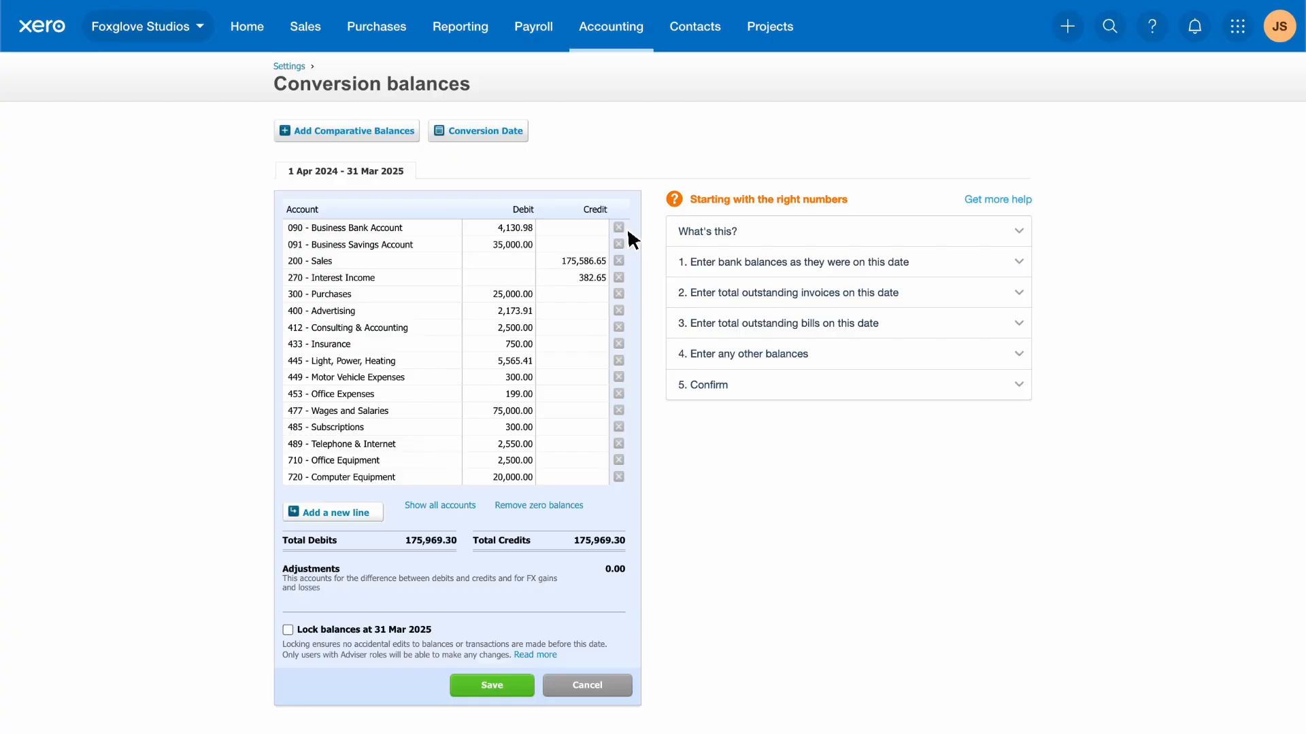
Step: Open the Business Bank Account's Reconciliation Report from the Bank accounts list
{"action": "left_click", "coordinate": [646, 37]}
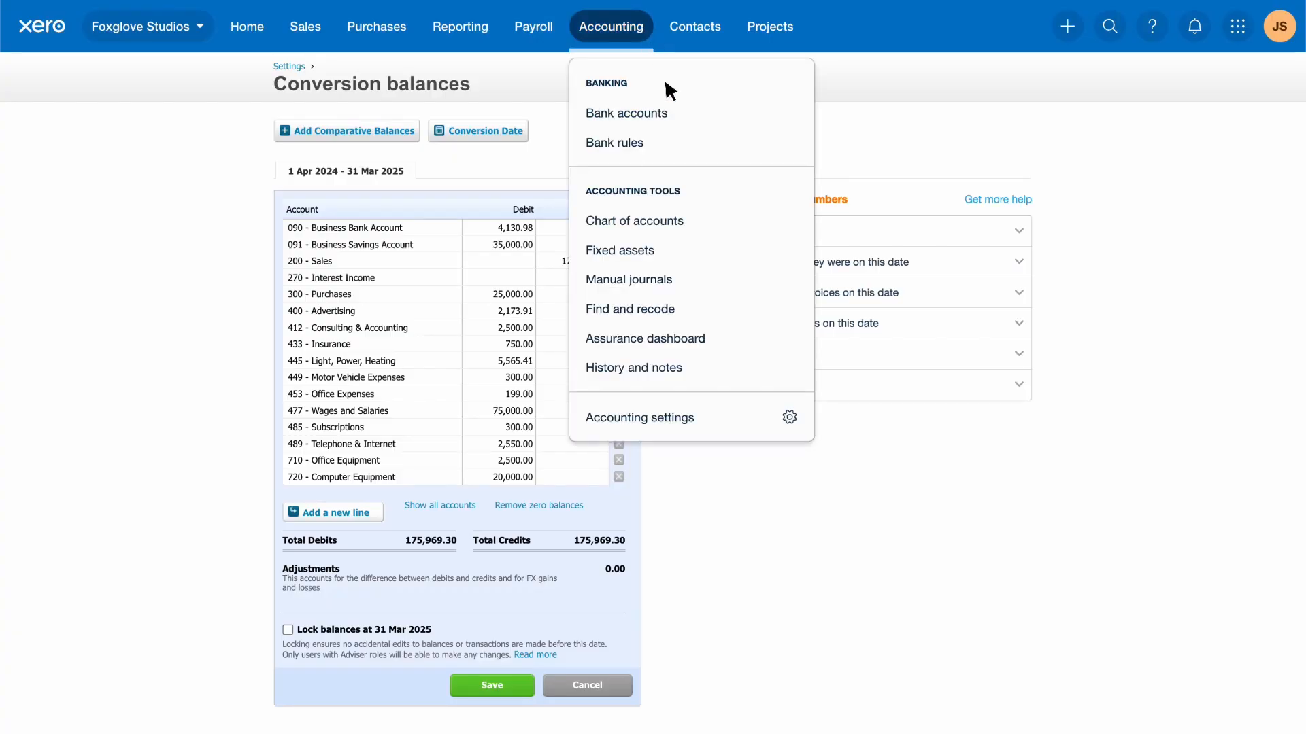
{"action": "left_click", "coordinate": [680, 119]}
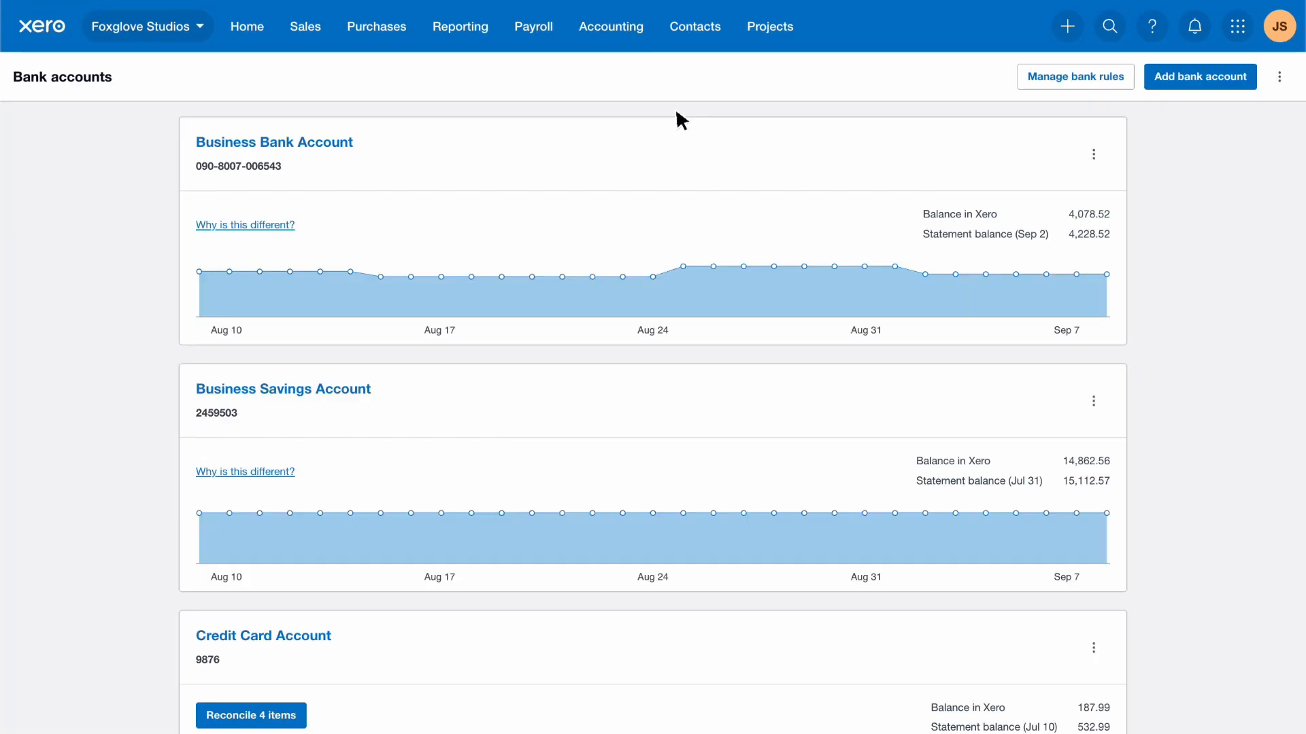
{"action": "left_click", "coordinate": [1093, 155]}
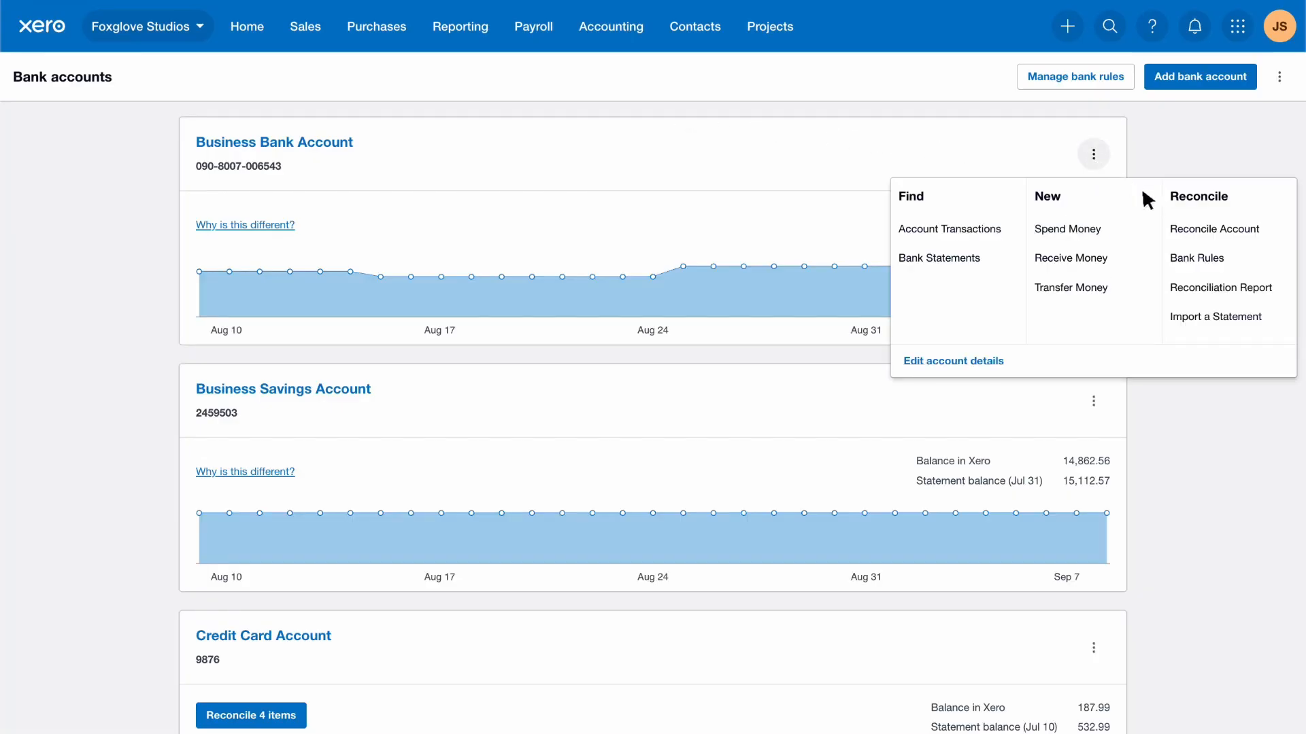
{"action": "left_click", "coordinate": [1269, 287]}
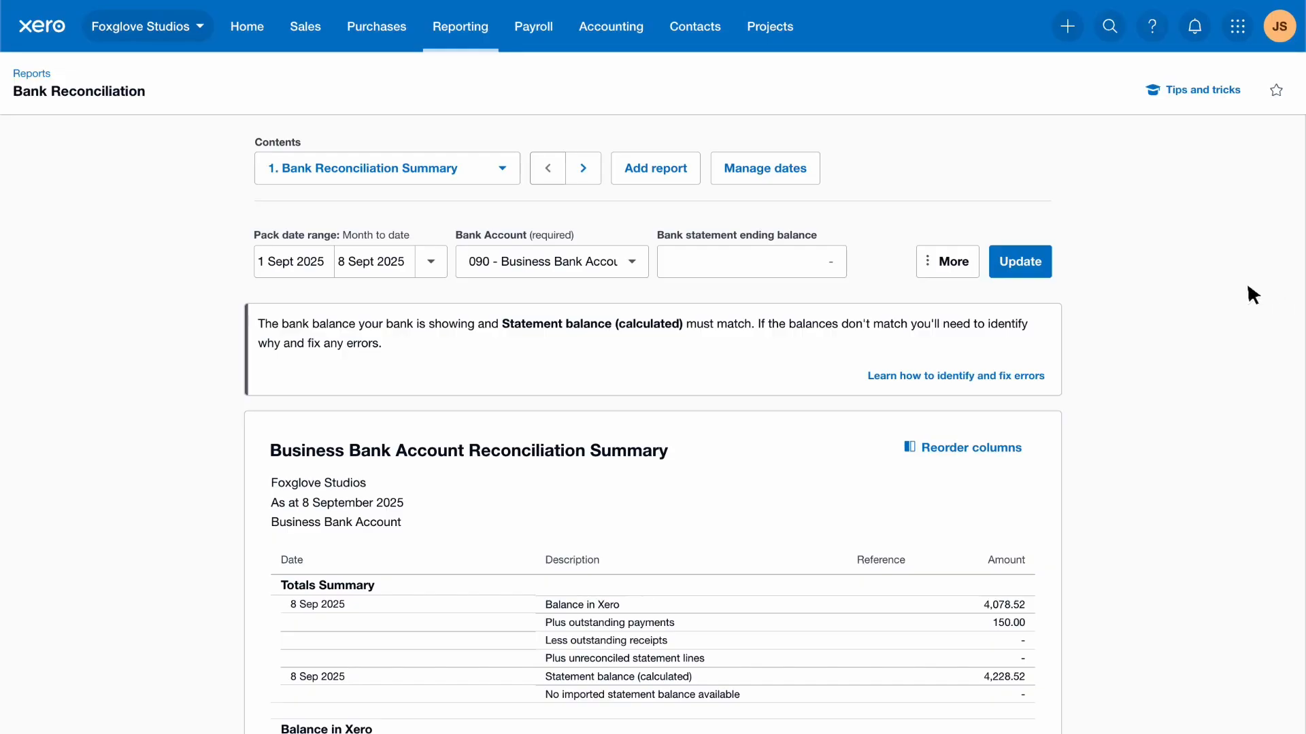
Step: Rerun the reconciliation summary for last month with a 5228.52 statement ending balance
{"action": "left_click", "coordinate": [431, 262]}
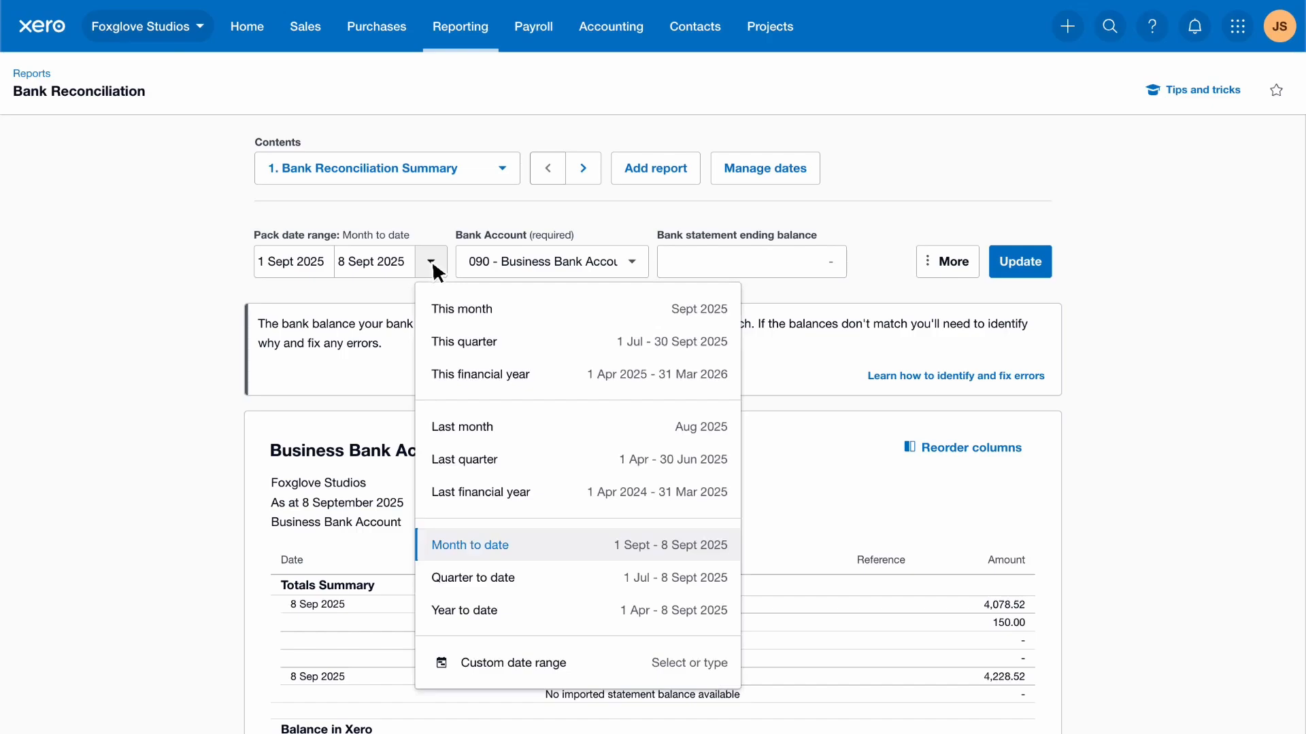
{"action": "left_click", "coordinate": [511, 428]}
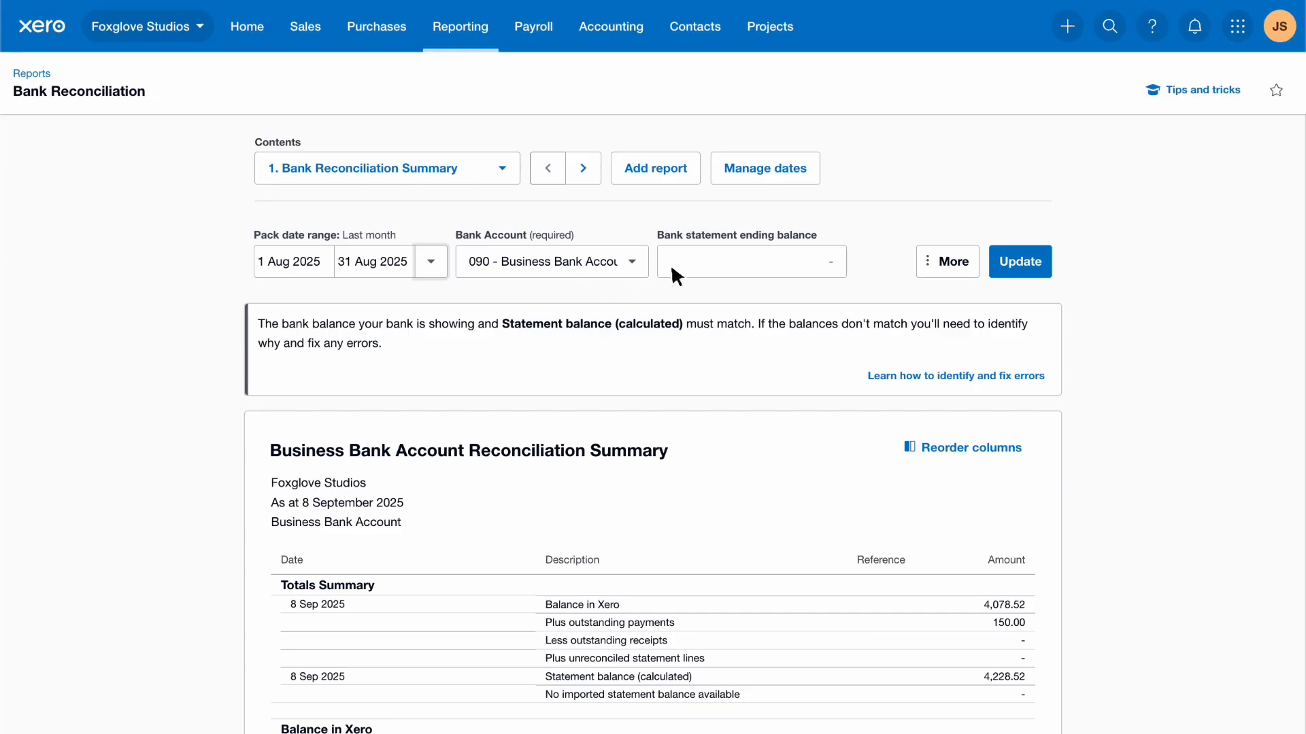
{"action": "left_click", "coordinate": [733, 260]}
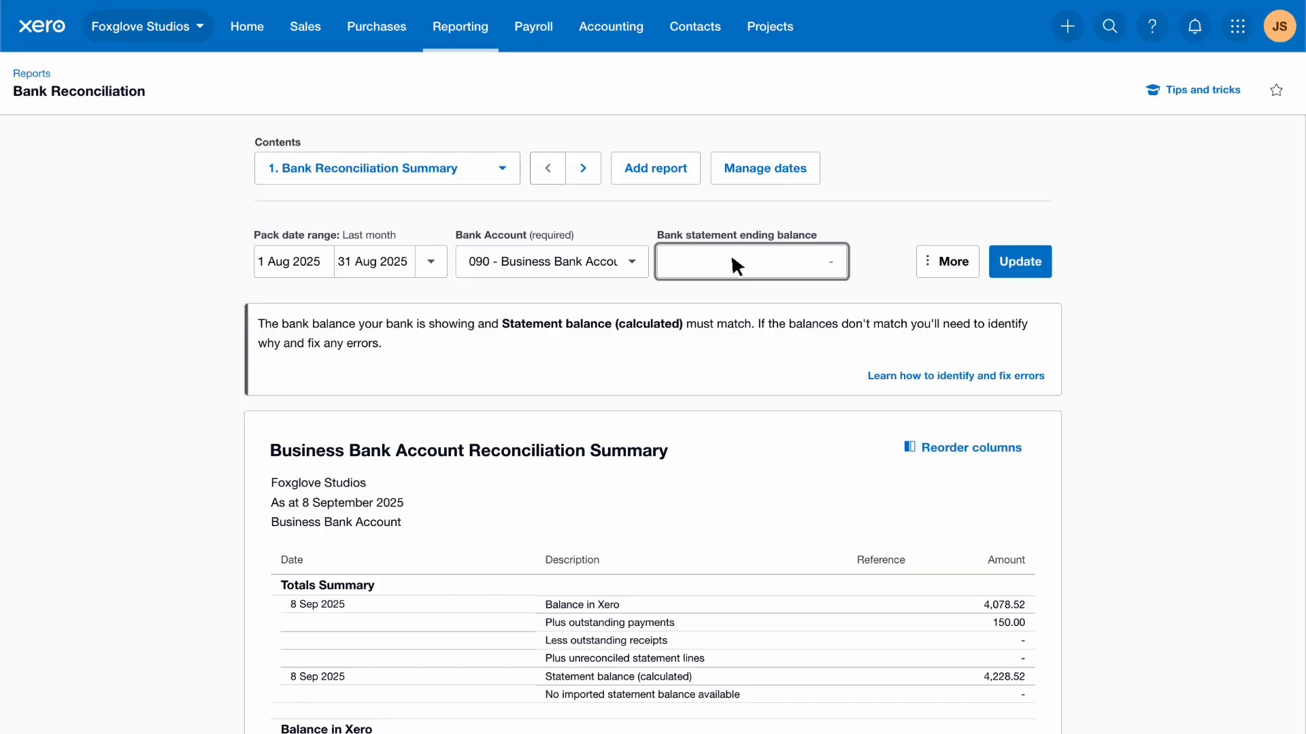
{"action": "type", "text": "5228.52"}
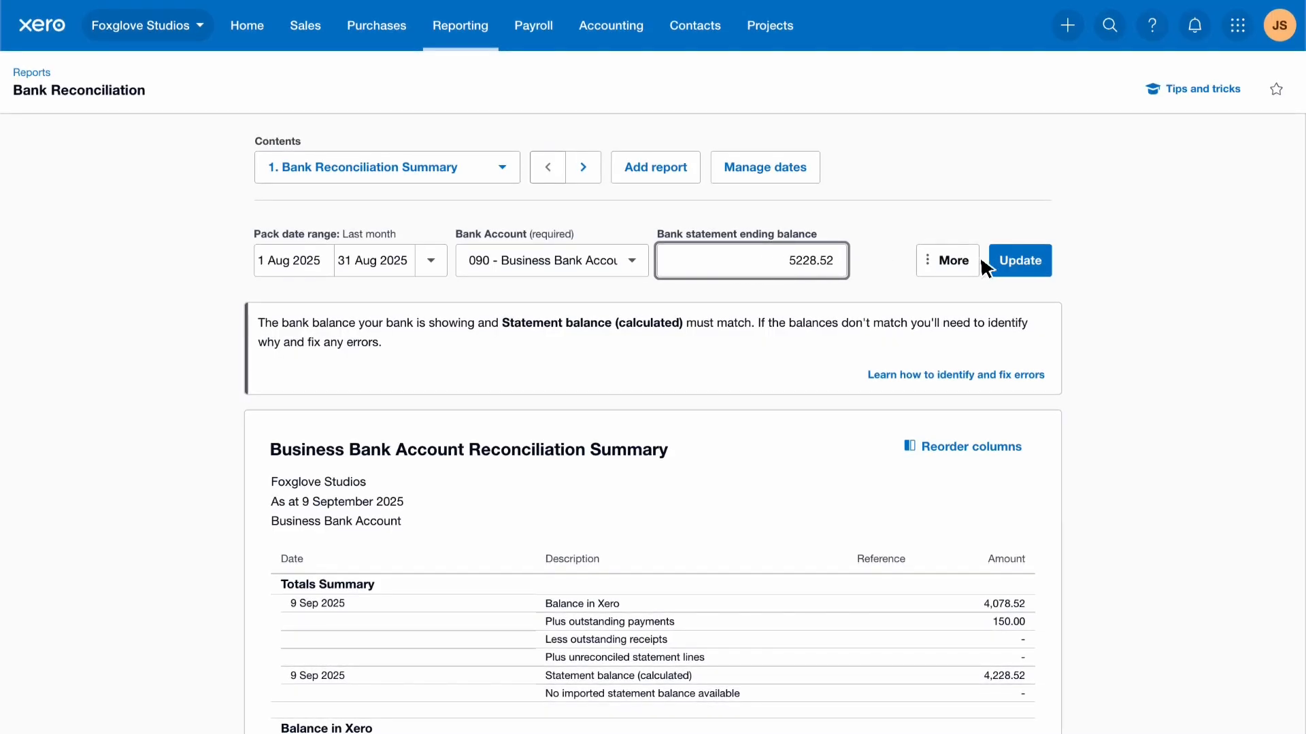
{"action": "left_click", "coordinate": [1050, 263]}
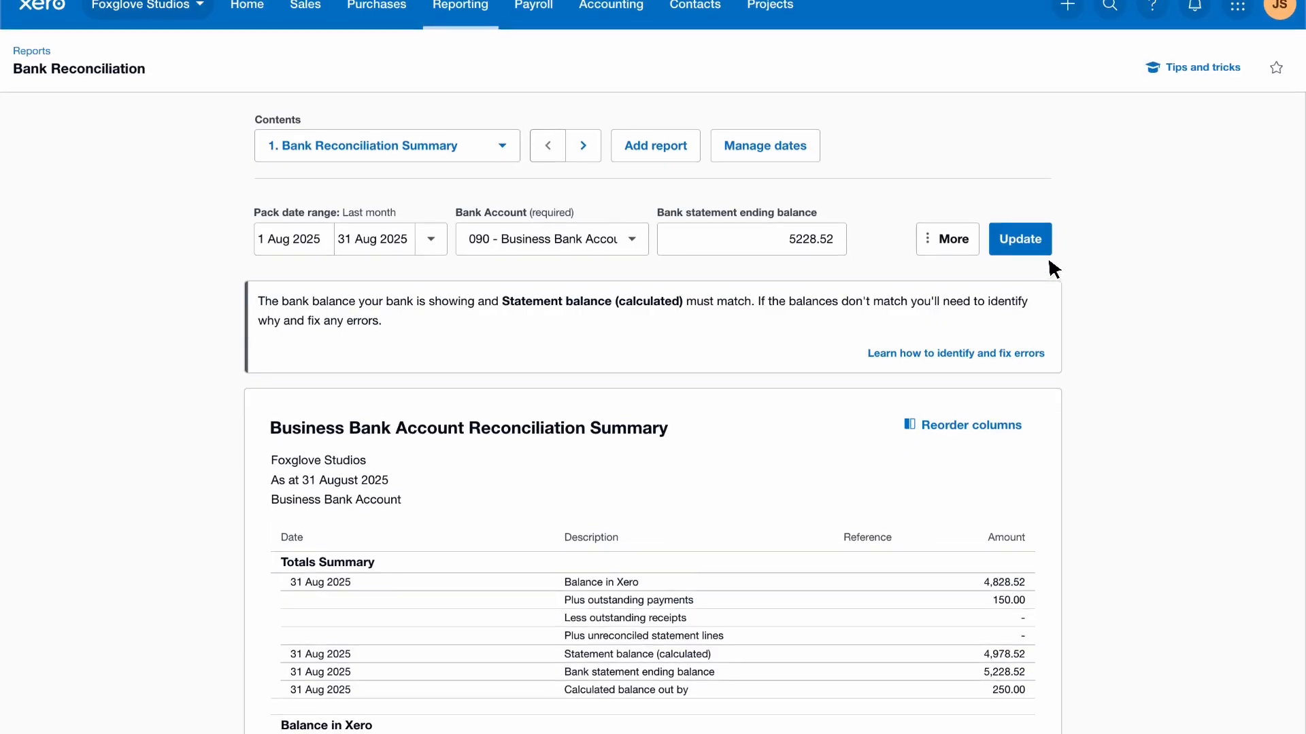
Step: Scroll through the August summary to review the outstanding 150.00 Basket and Hampers payment
{"action": "scroll", "coordinate": [1051, 267], "scroll_direction": "down", "scroll_amount": 4}
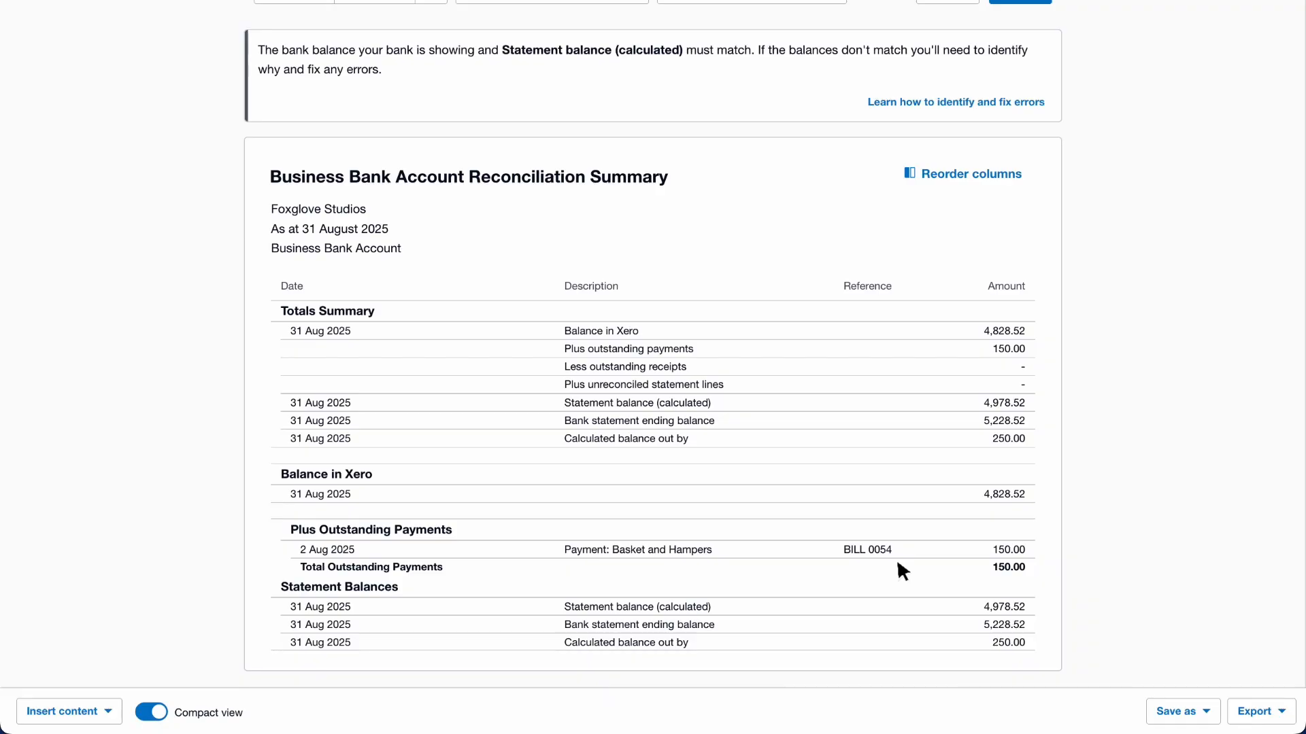
{"action": "scroll", "coordinate": [898, 563], "scroll_direction": "up", "scroll_amount": 4}
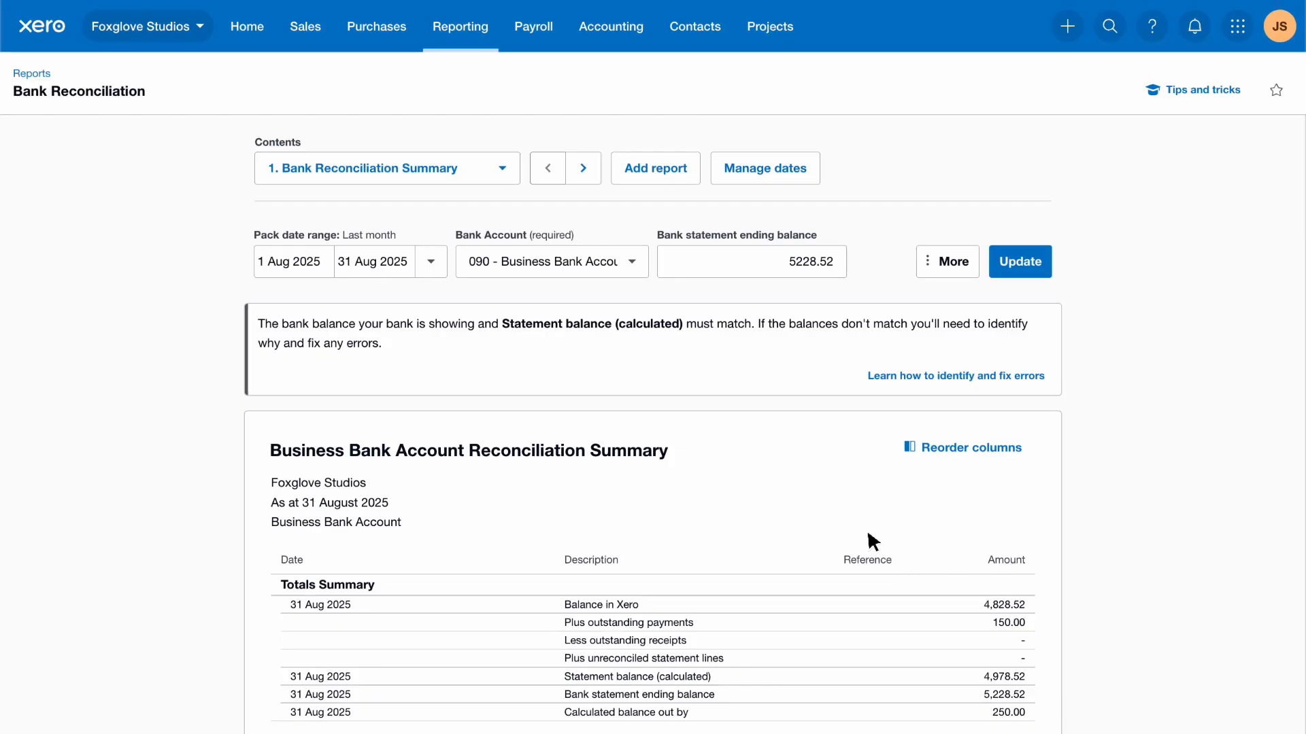
Step: Switch the pack's Contents to the Bank Statement report for August 2025
{"action": "left_click", "coordinate": [502, 169]}
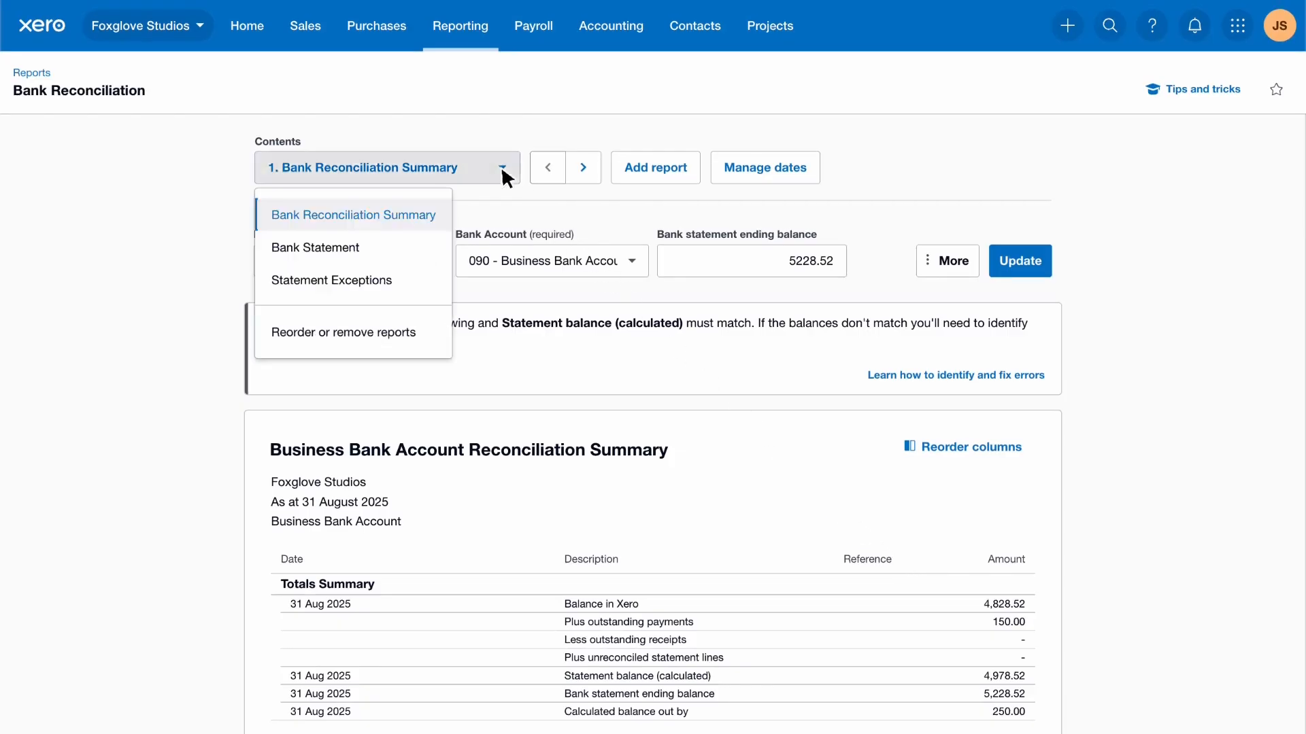
{"action": "left_click", "coordinate": [369, 246]}
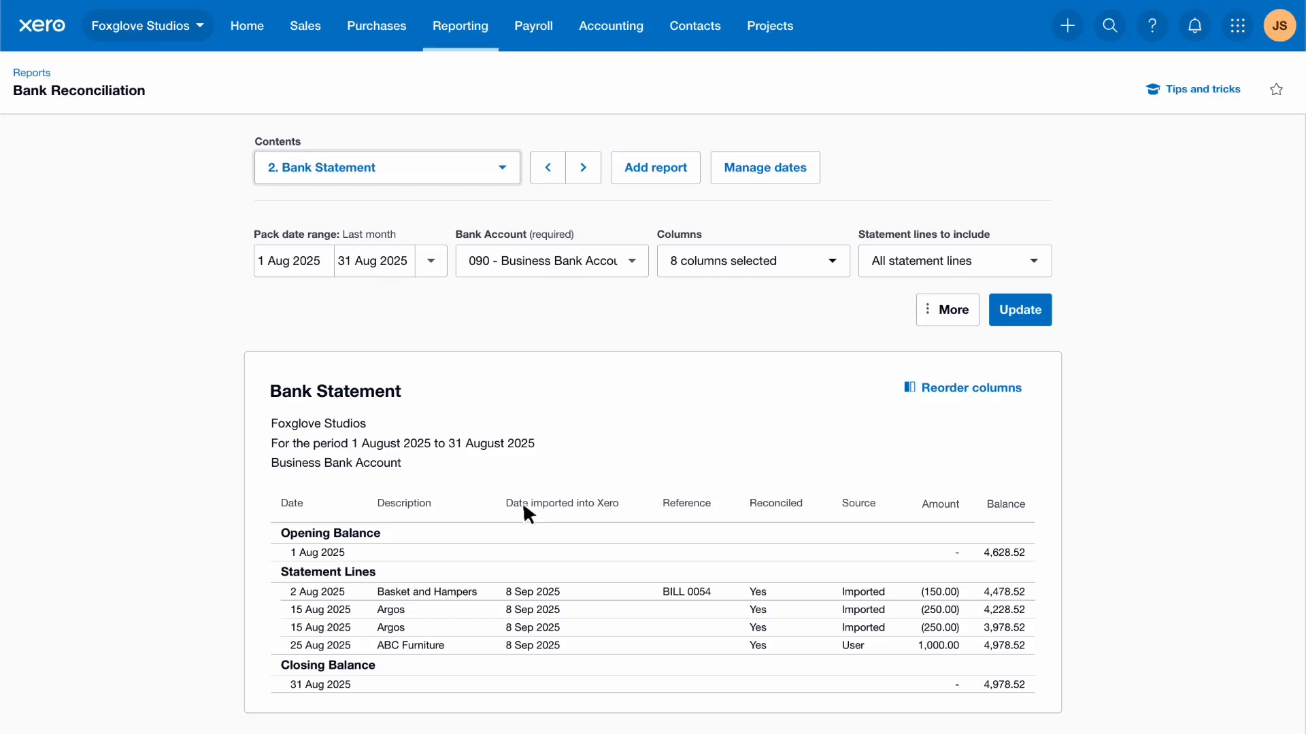
Step: Unreconcile the wrongly matched 2 Aug Basket and Hampers 150.00 line and rematch it to BILL 0054
{"action": "left_click", "coordinate": [572, 590]}
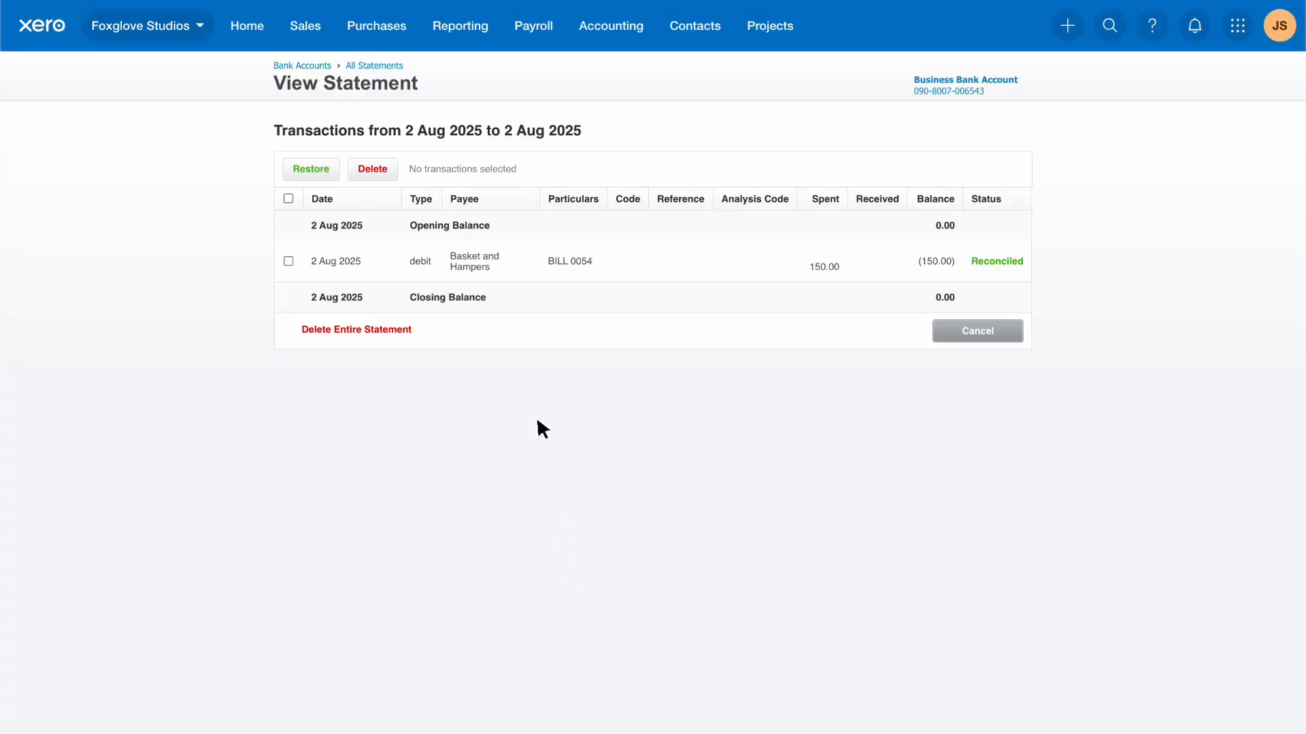
{"action": "left_click", "coordinate": [504, 264]}
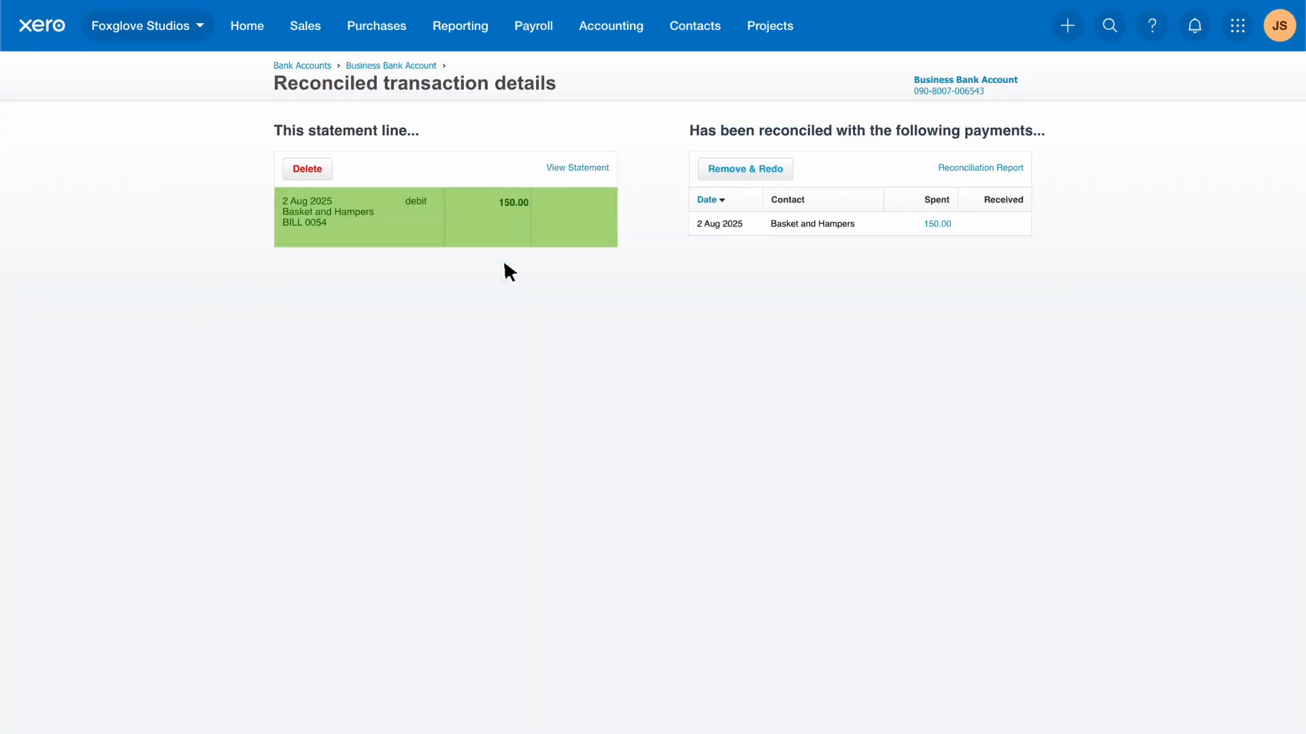
{"action": "left_click", "coordinate": [785, 170]}
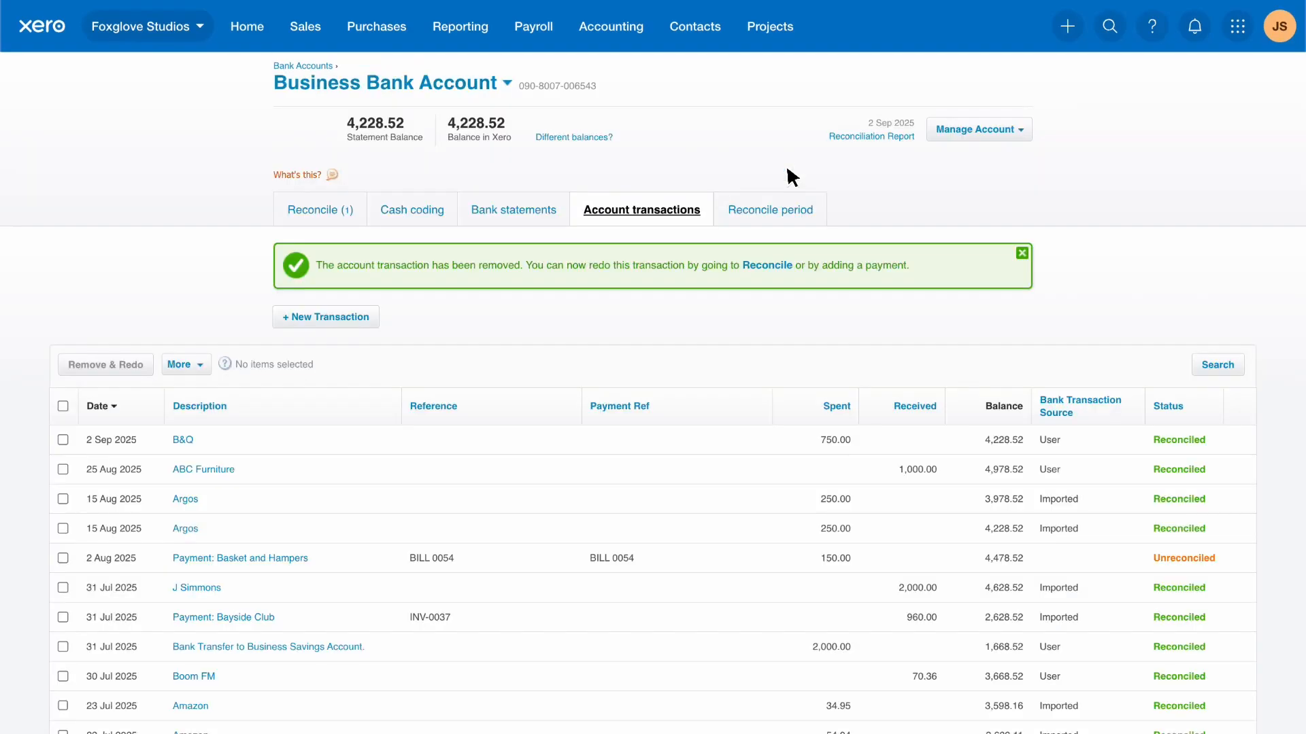
{"action": "left_click", "coordinate": [359, 216]}
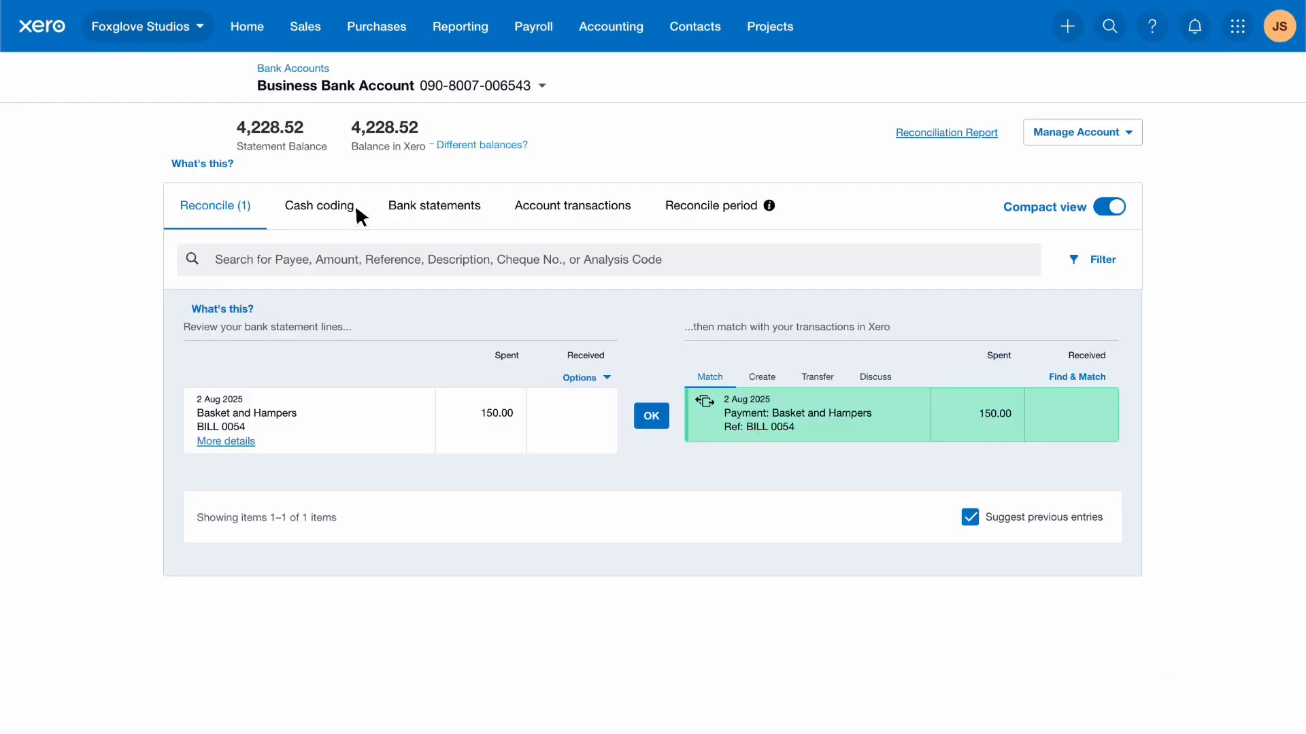
{"action": "left_click", "coordinate": [663, 425]}
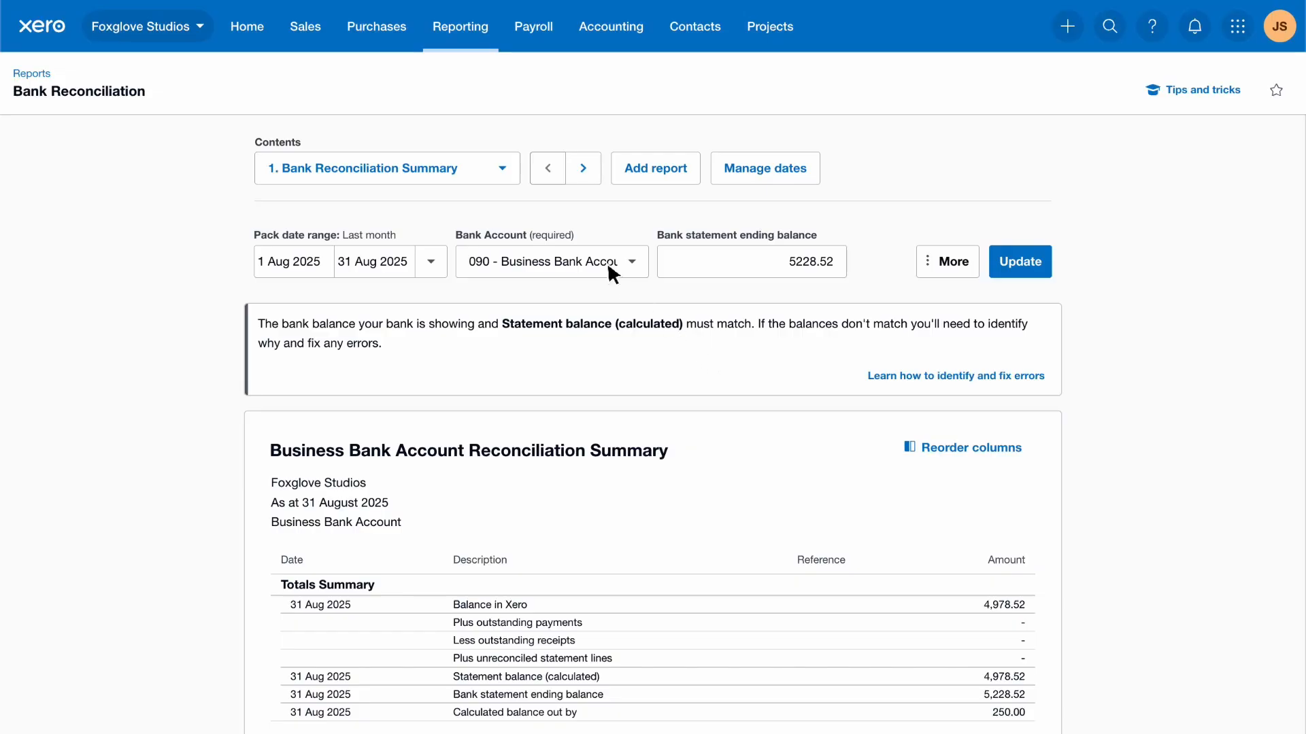
Step: Show the Statement Exceptions report for August 2025 with all statement lines included
{"action": "left_click", "coordinate": [501, 167]}
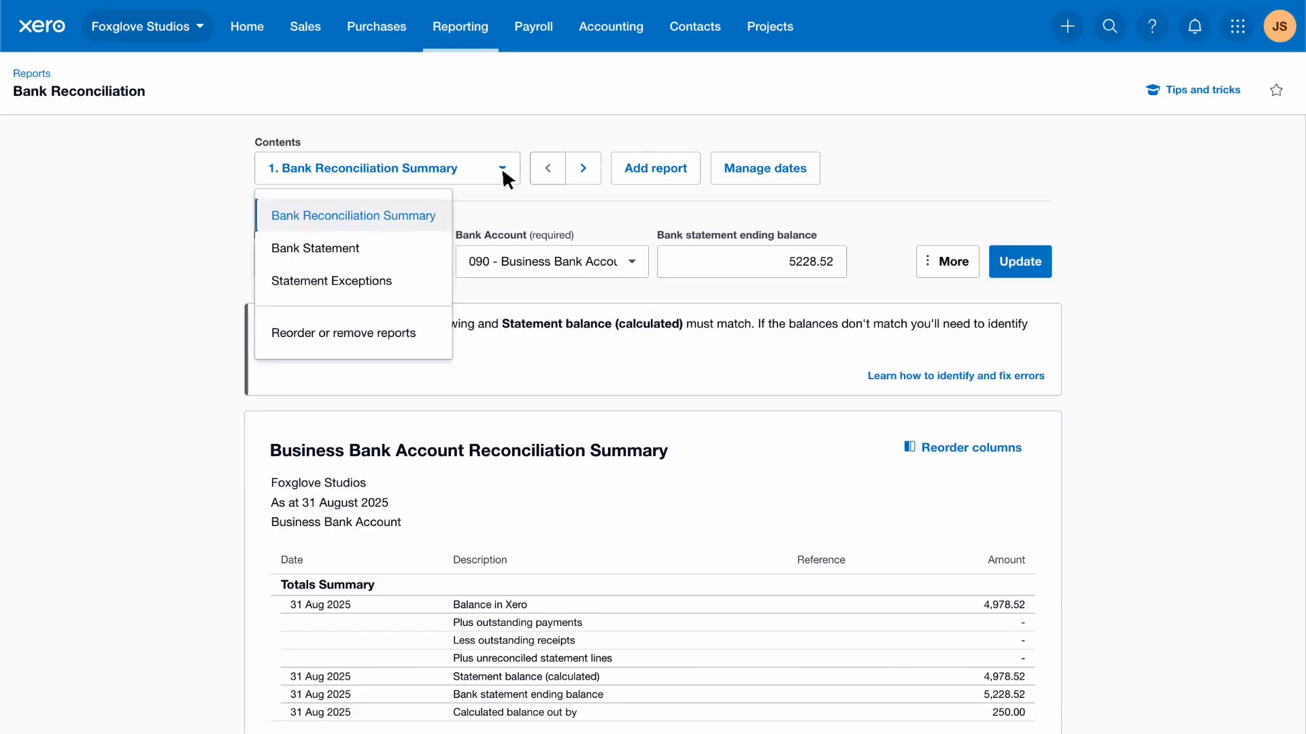
{"action": "left_click", "coordinate": [400, 281]}
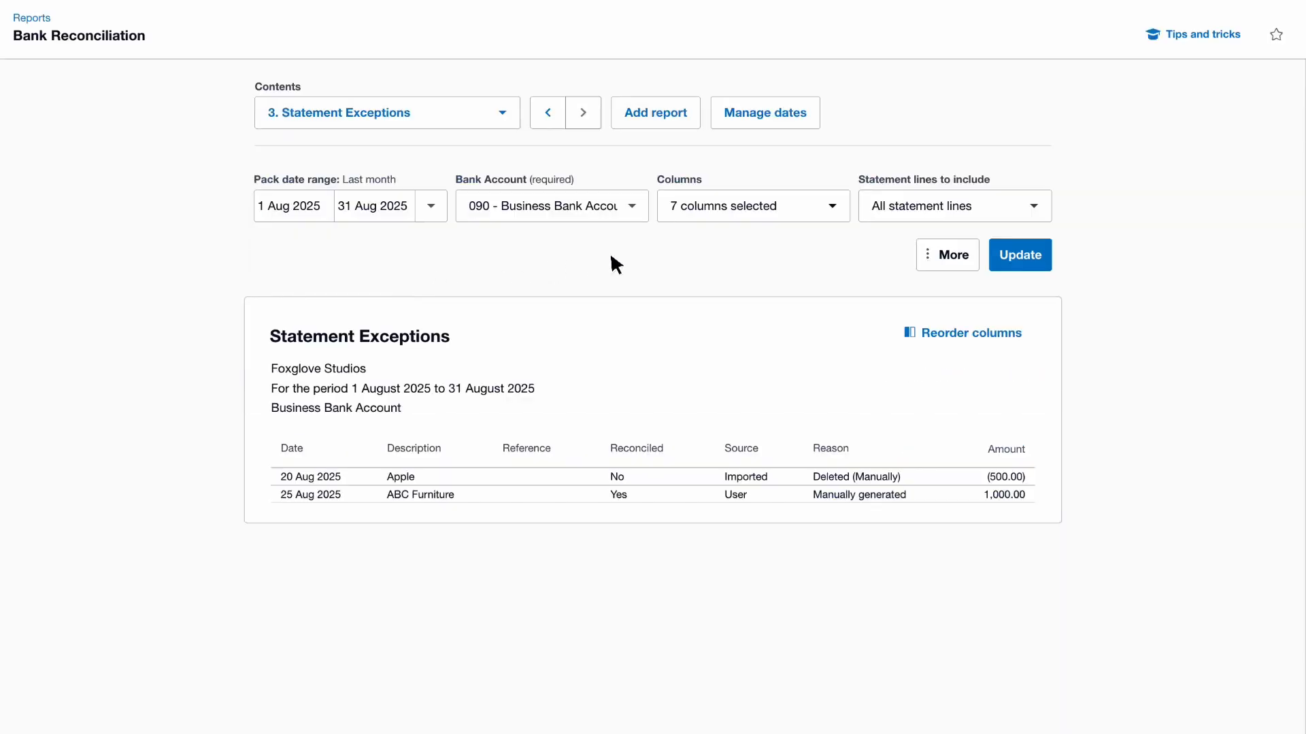
{"action": "left_click", "coordinate": [1033, 205]}
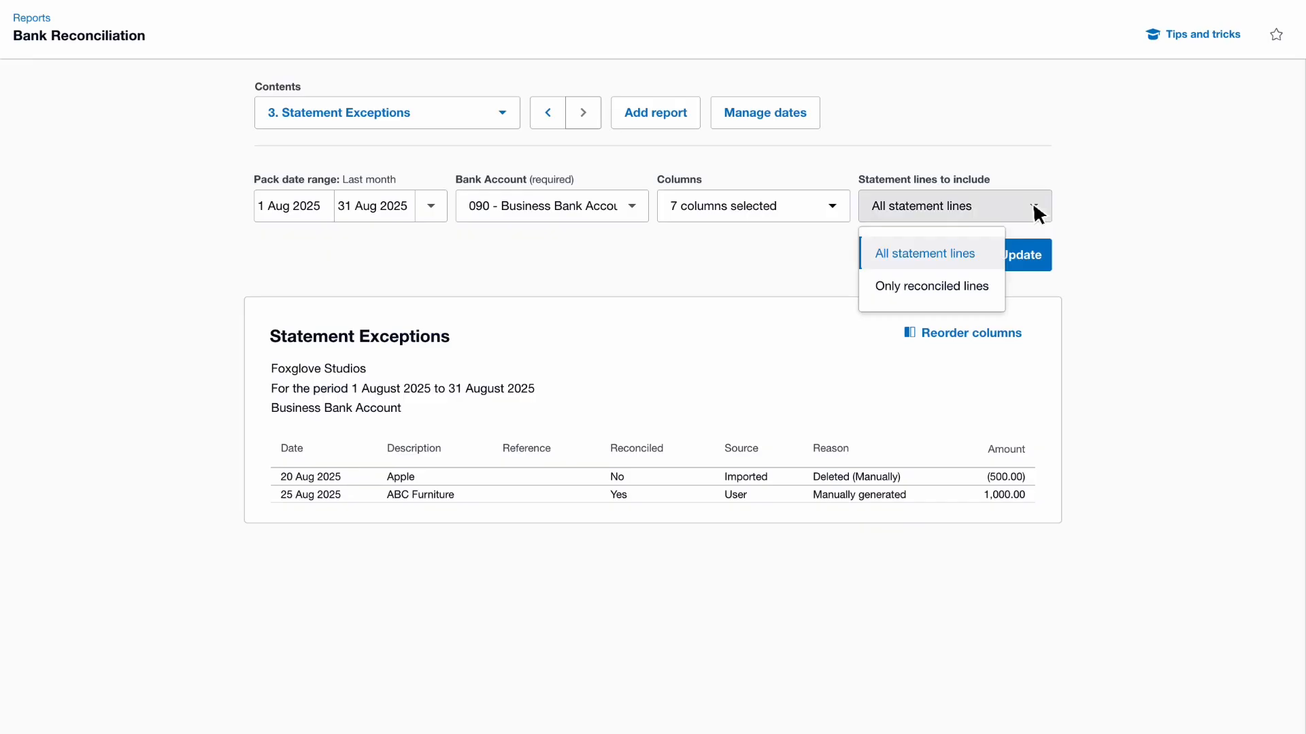
{"action": "left_click", "coordinate": [985, 253]}
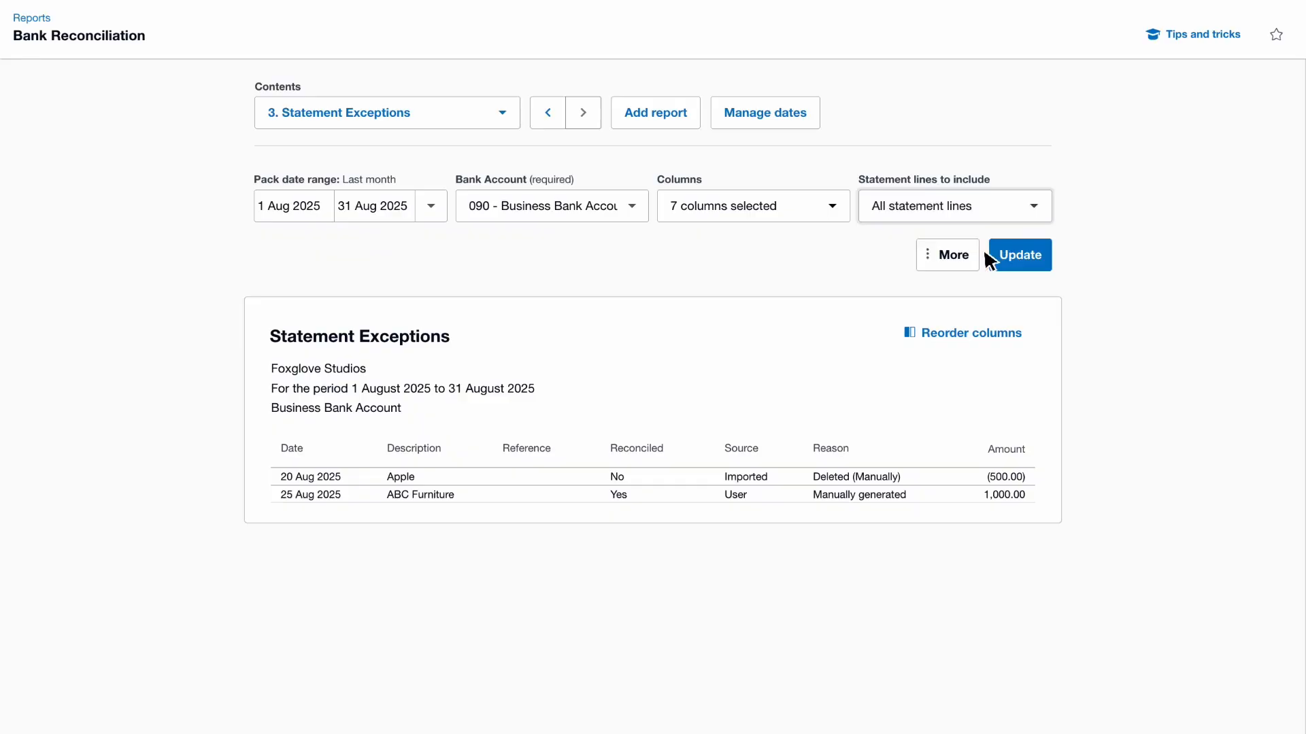
{"action": "left_click", "coordinate": [1048, 257]}
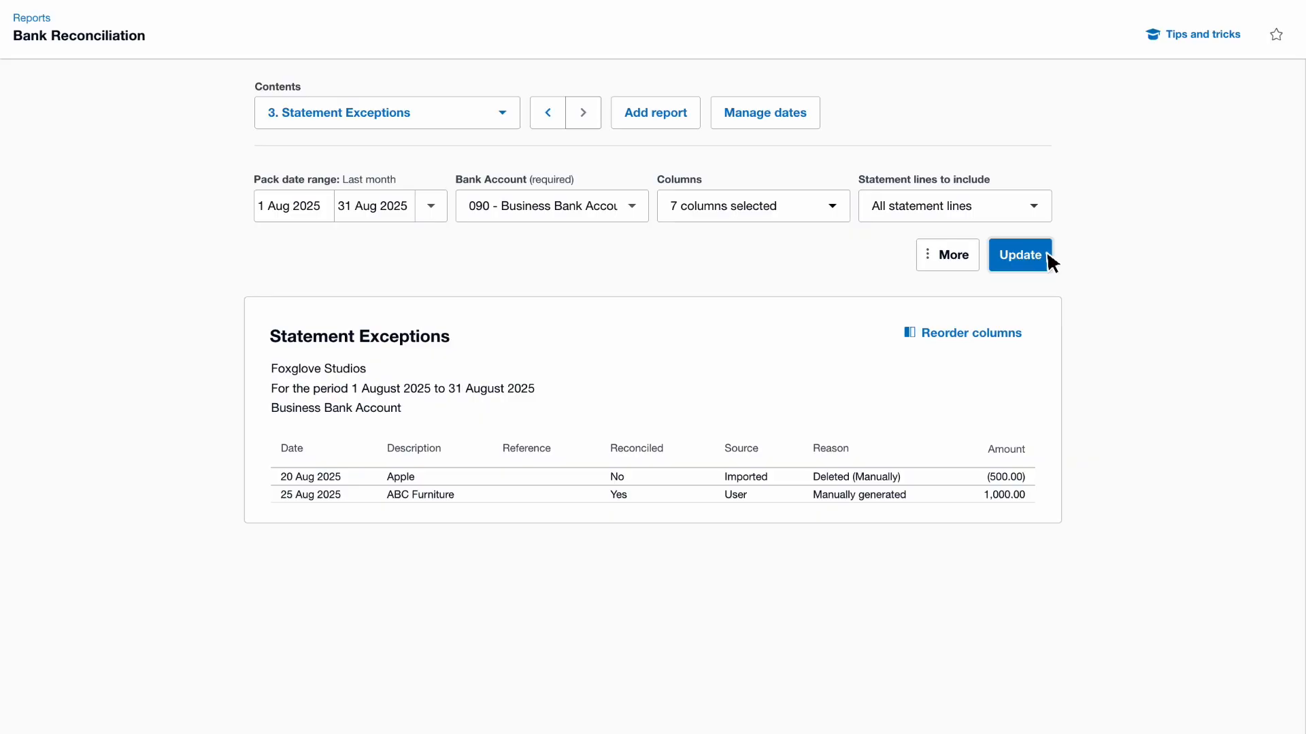
Step: Open the Add report dialog from the reconciliation pack
{"action": "left_click", "coordinate": [692, 114]}
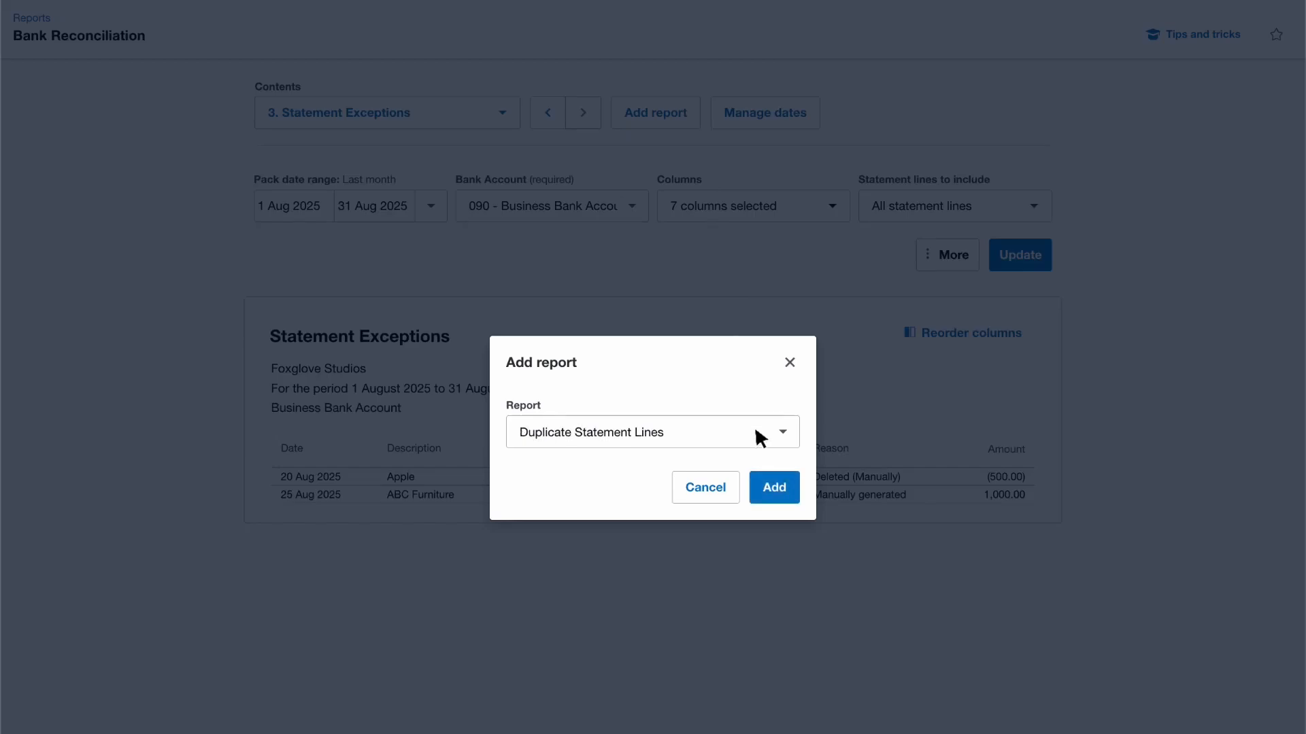
Step: Add the Duplicate Statement Lines report, exposing the two 15 Aug 2025 Argos 250.00 lines
{"action": "left_click", "coordinate": [793, 488]}
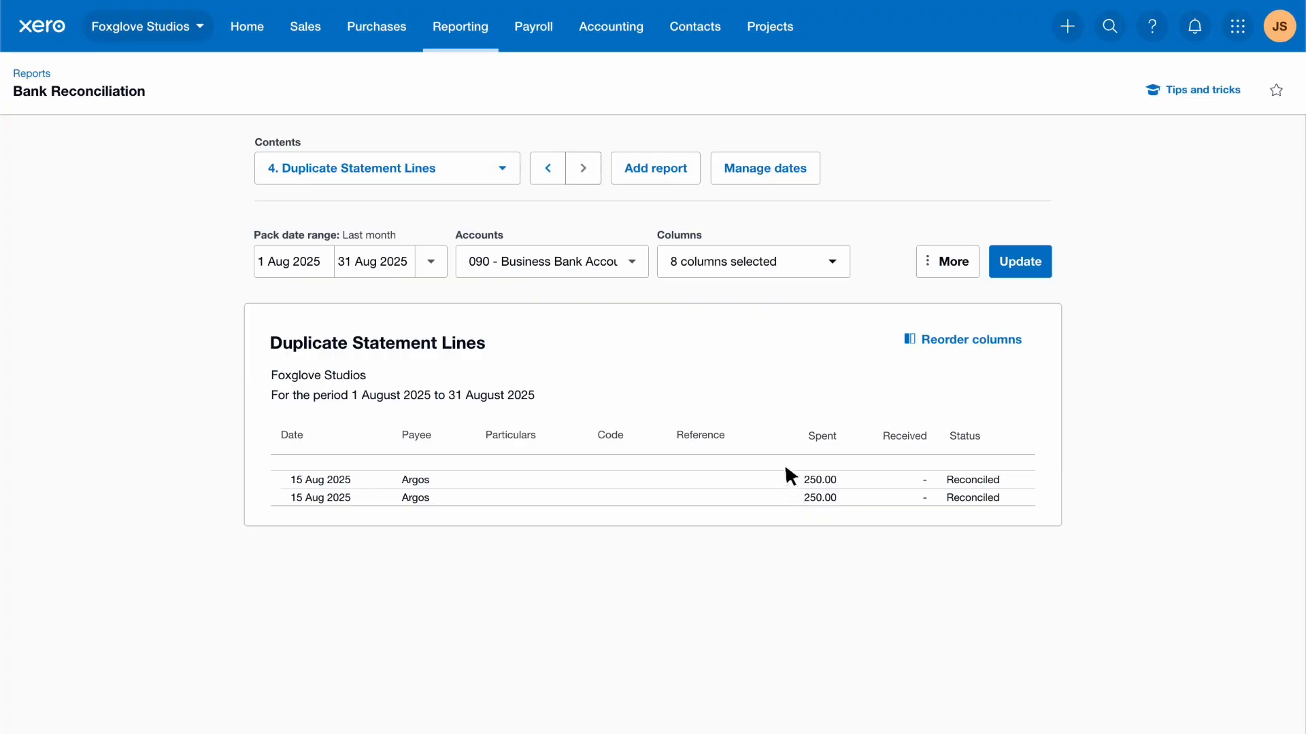
Step: Open the Business Bank Account's Bank statements tab via Accounting > Bank accounts
{"action": "left_click", "coordinate": [648, 31]}
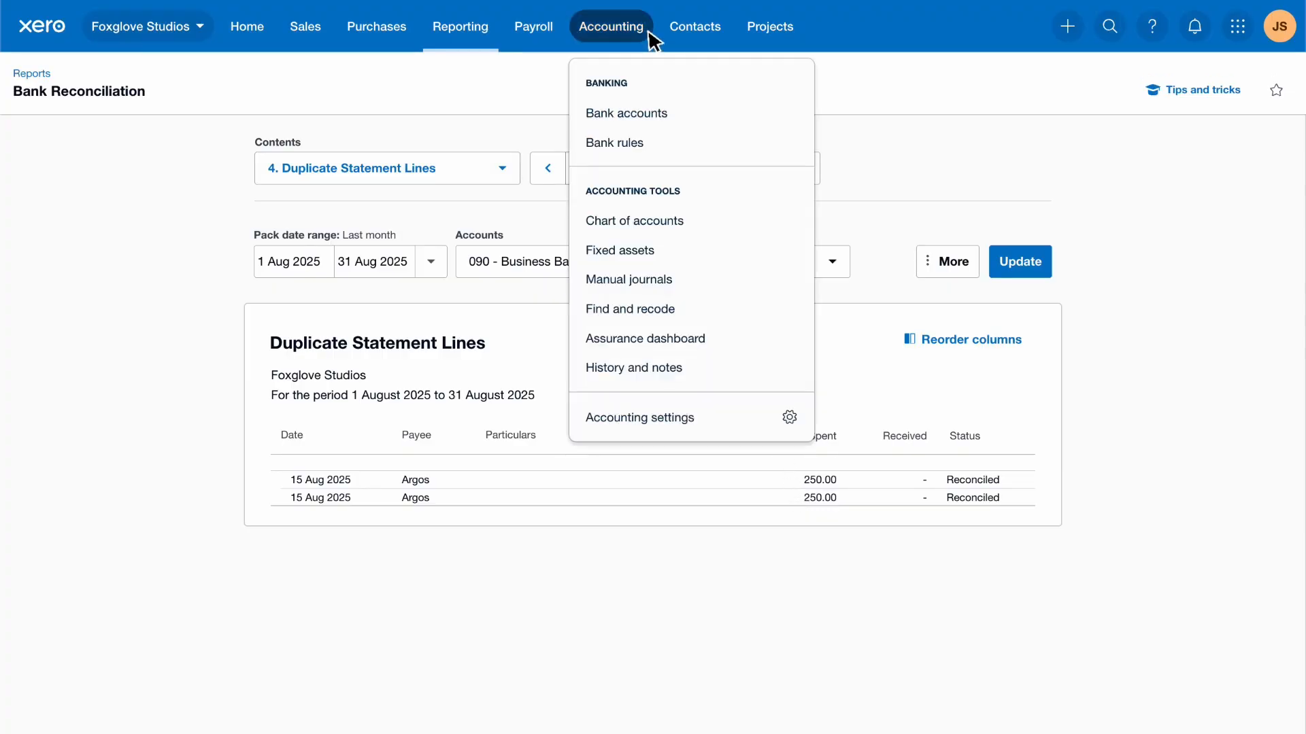
{"action": "left_click", "coordinate": [682, 116]}
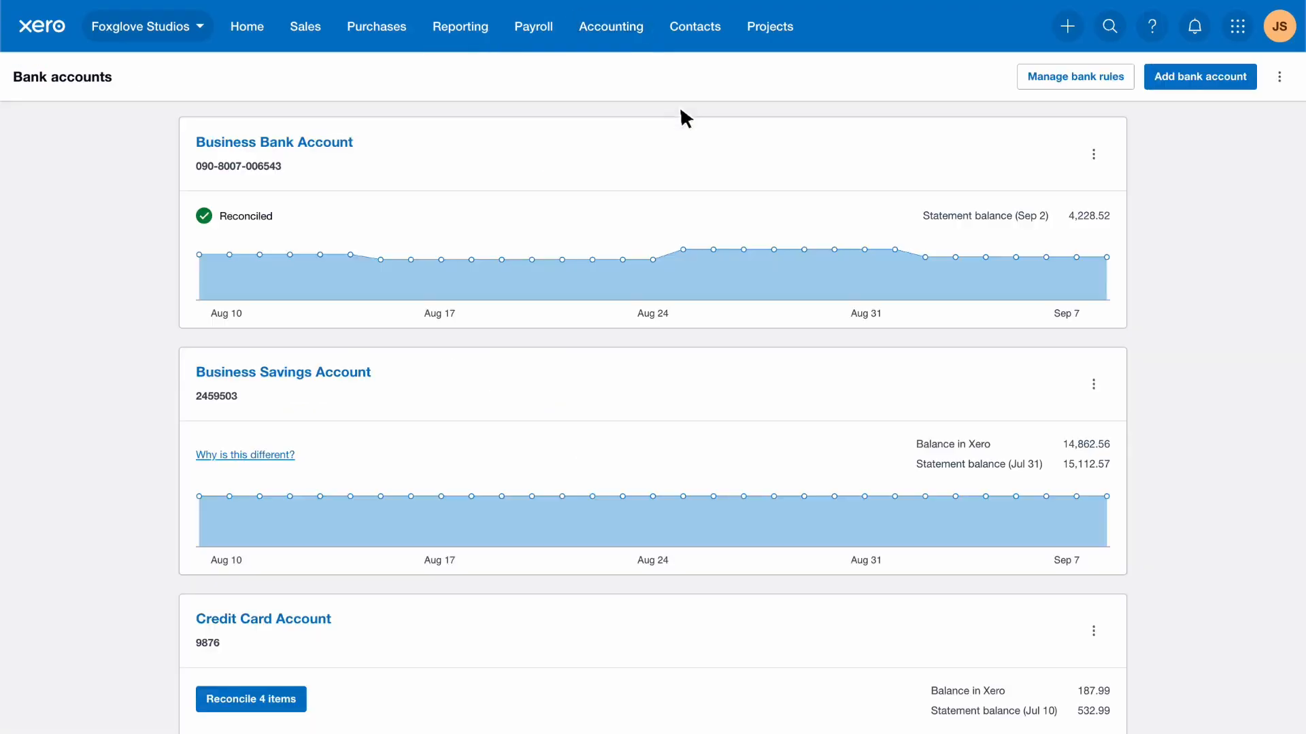
{"action": "left_click", "coordinate": [347, 144]}
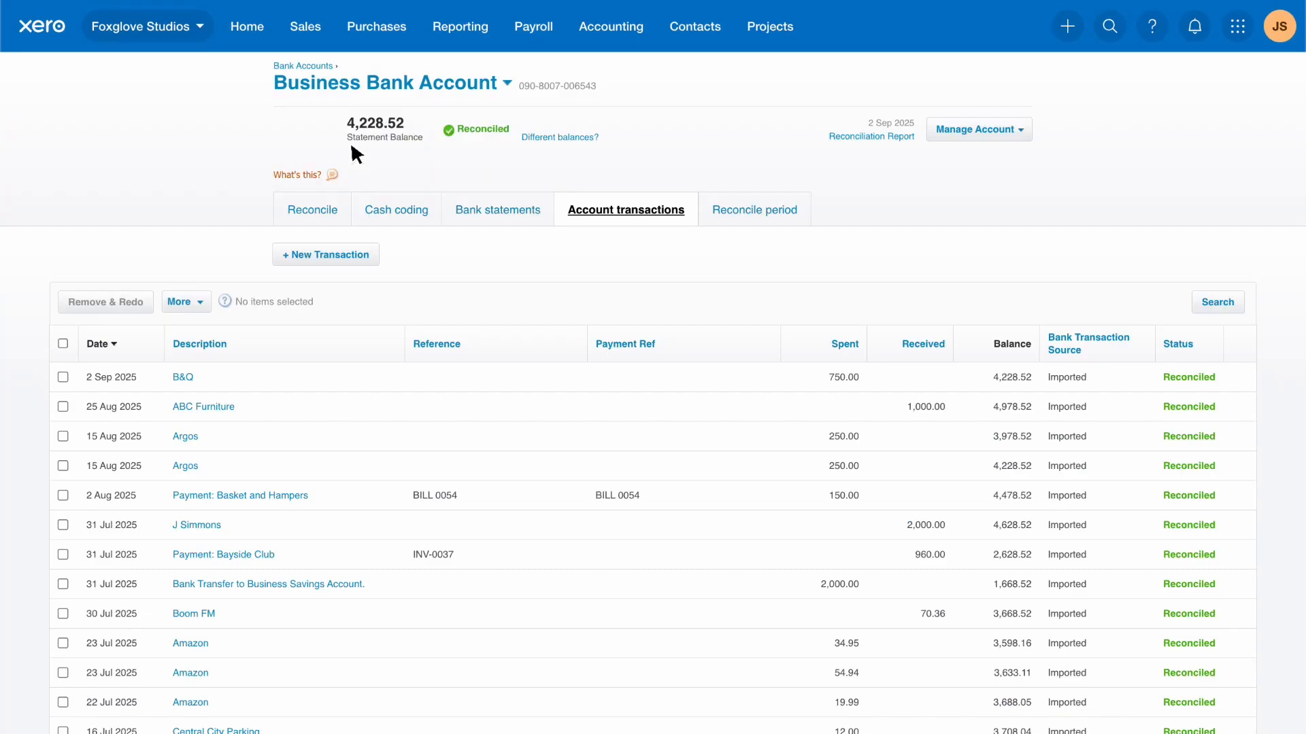
{"action": "left_click", "coordinate": [544, 212]}
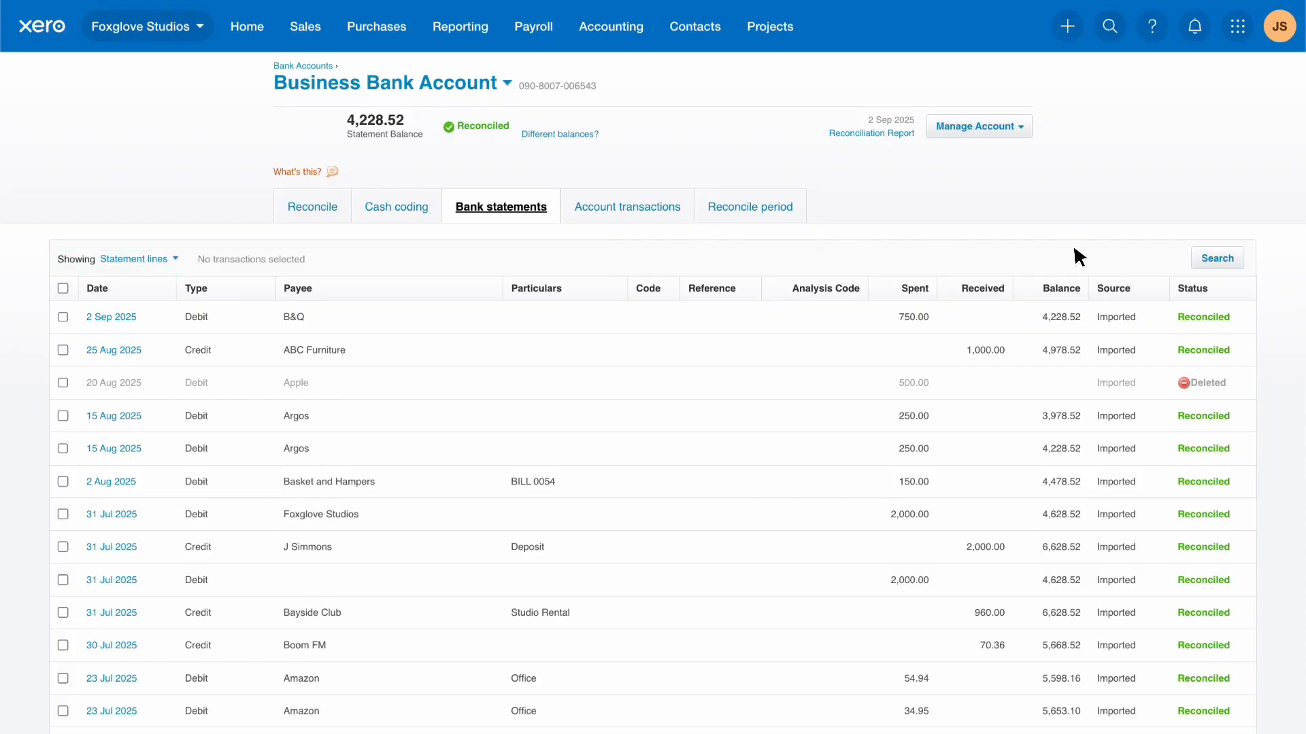
Step: Search statement lines for Argos at exactly 250.00 and select the first duplicate line
{"action": "left_click", "coordinate": [1235, 258]}
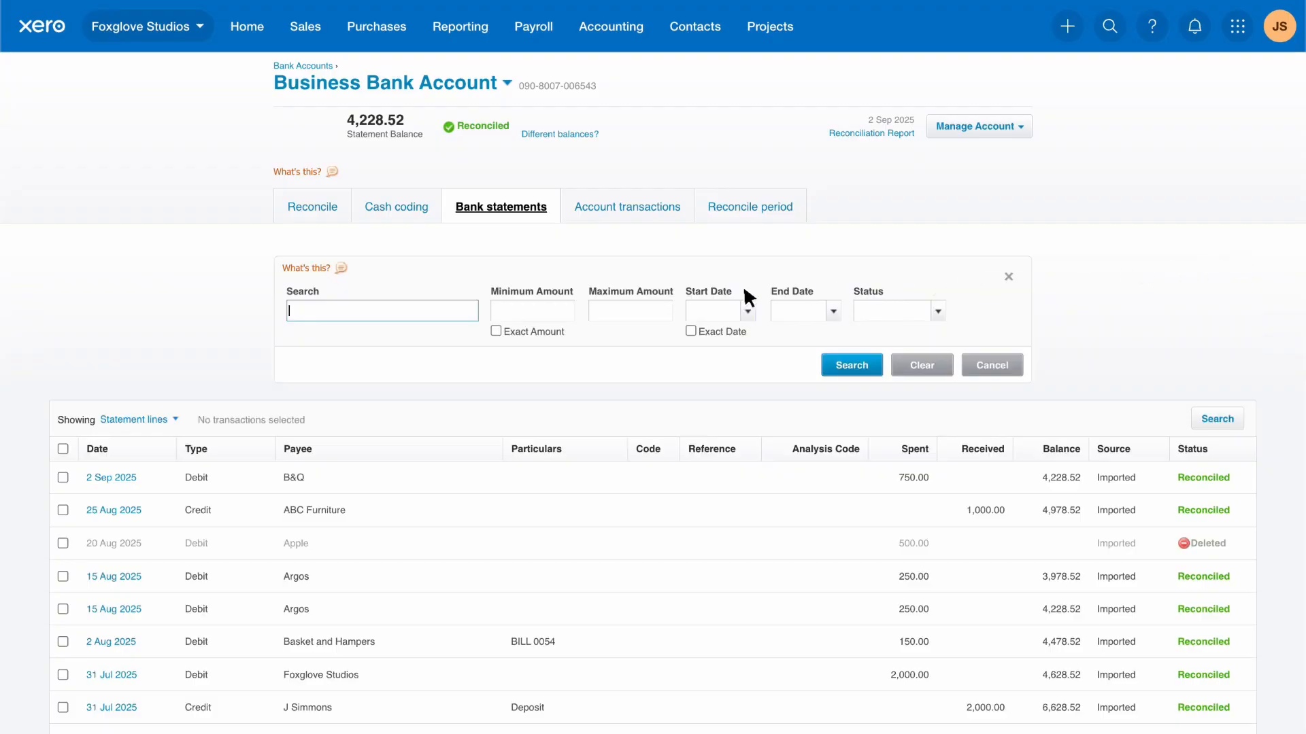
{"action": "type", "text": "Argos"}
{"action": "left_click", "coordinate": [496, 331]}
{"action": "left_click", "coordinate": [565, 311]}
{"action": "type", "text": "250"}
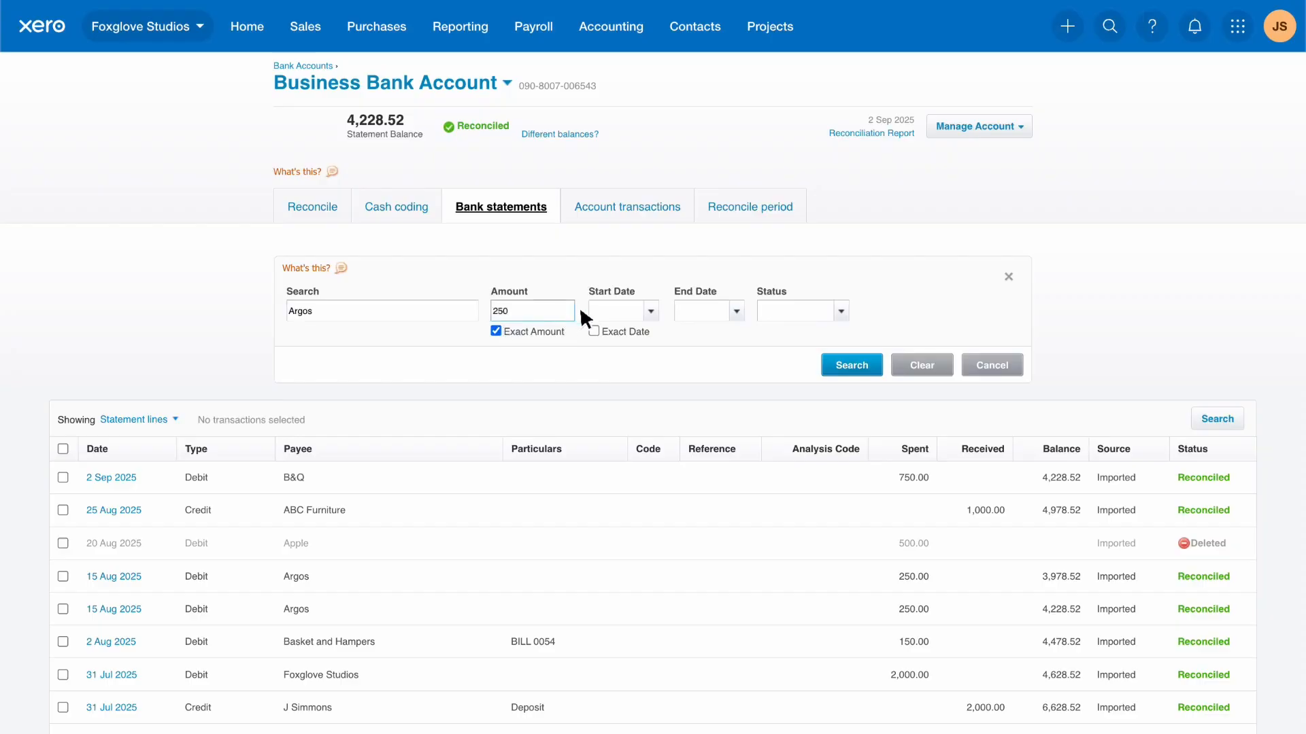
{"action": "left_click", "coordinate": [874, 366]}
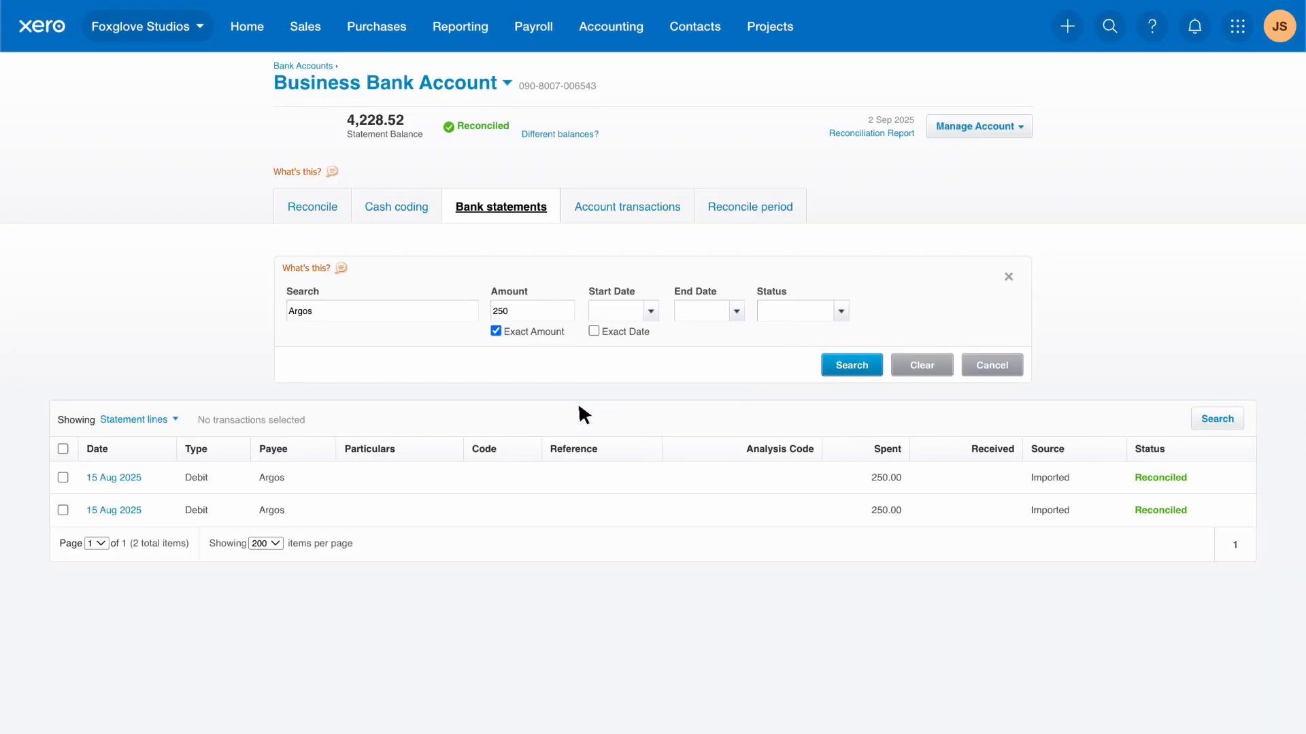
{"action": "left_click", "coordinate": [63, 478]}
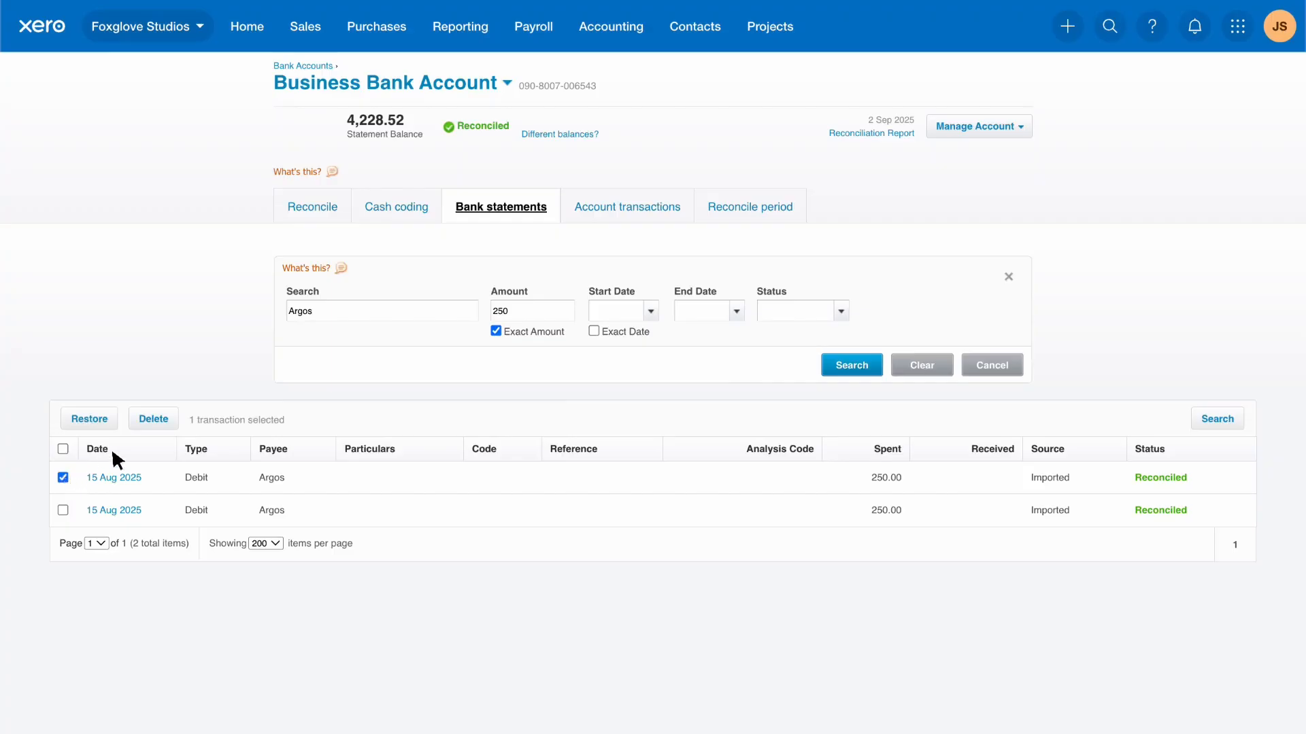
Step: Delete the selected Argos 250.00 line and verify the summary balances at 5,228.52
{"action": "left_click", "coordinate": [154, 420]}
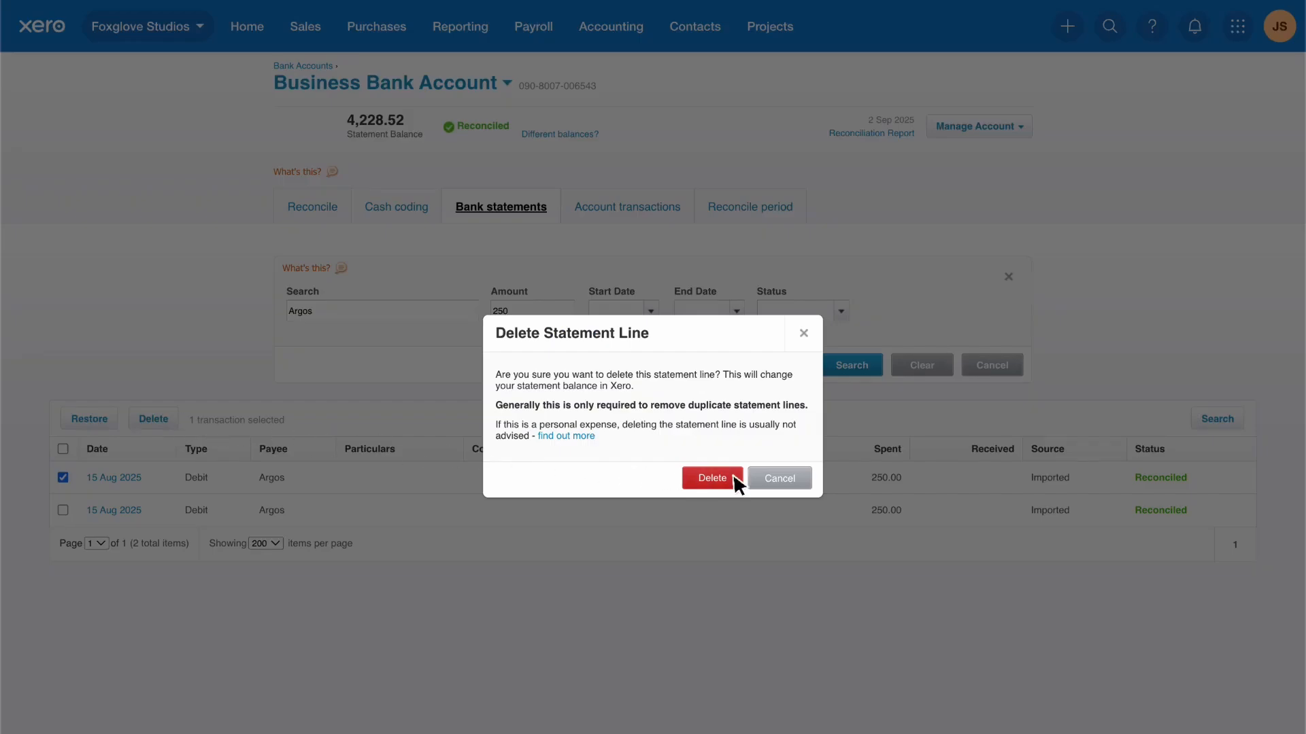
{"action": "left_click", "coordinate": [712, 478]}
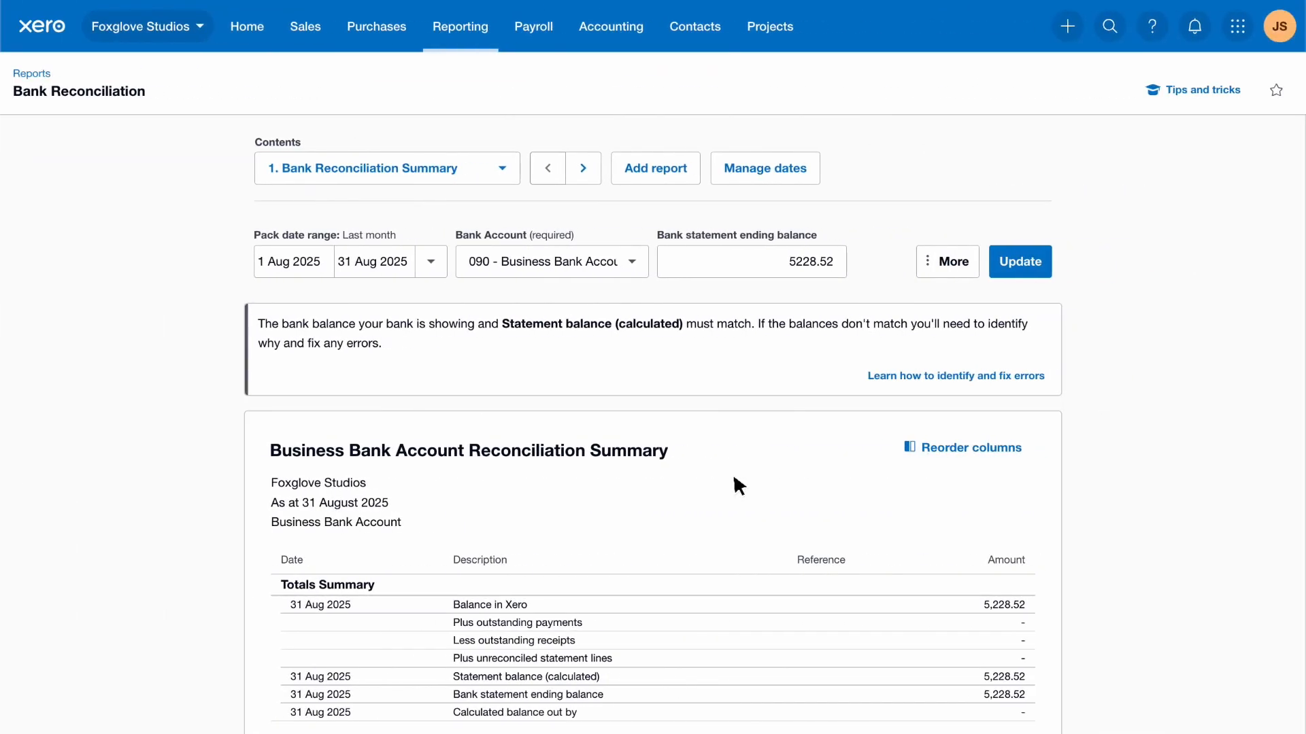
{"action": "scroll", "coordinate": [738, 485], "scroll_direction": "down", "scroll_amount": 3}
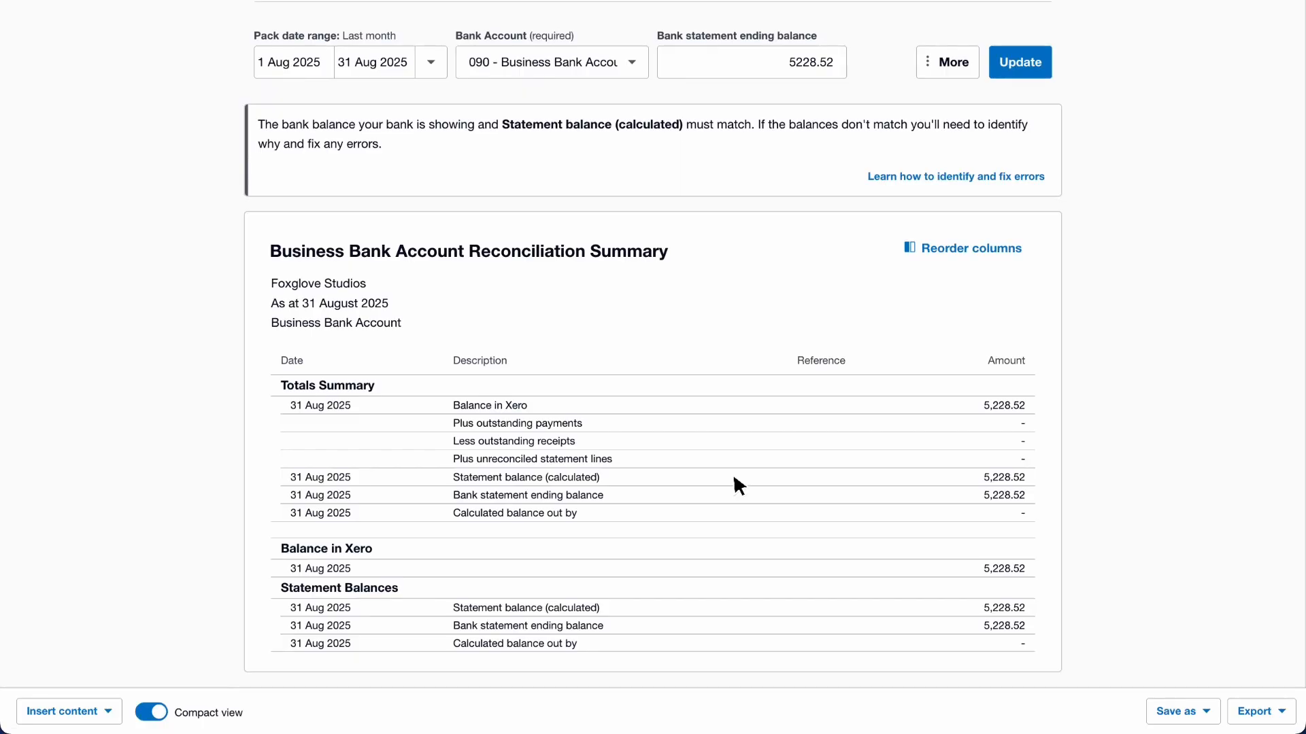